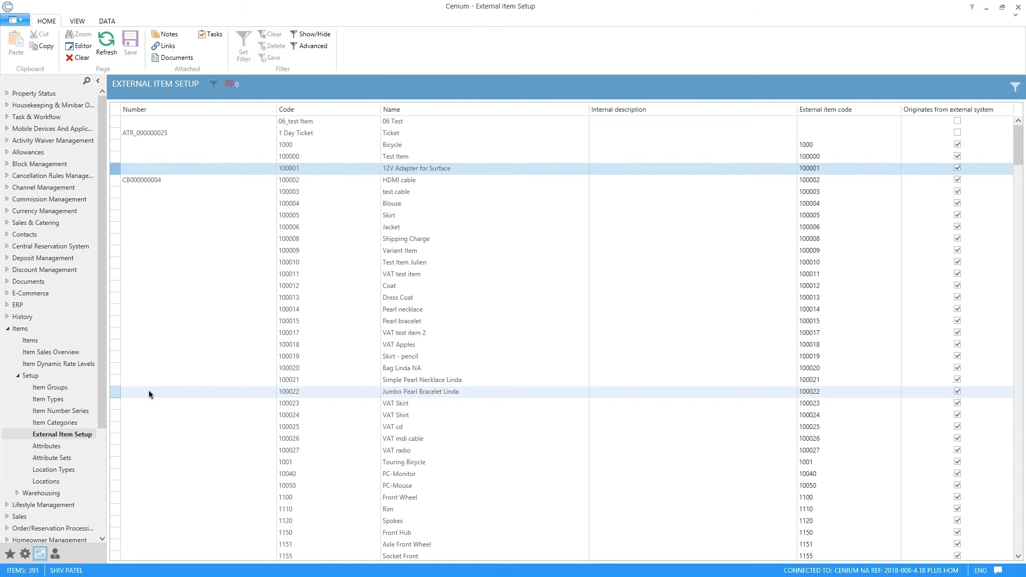
# Step: Examine the External Item Setup list, comparing the items' codes, internal descriptions, external item codes and external-origin flags
pyautogui.scroll(-15, 378, 333)
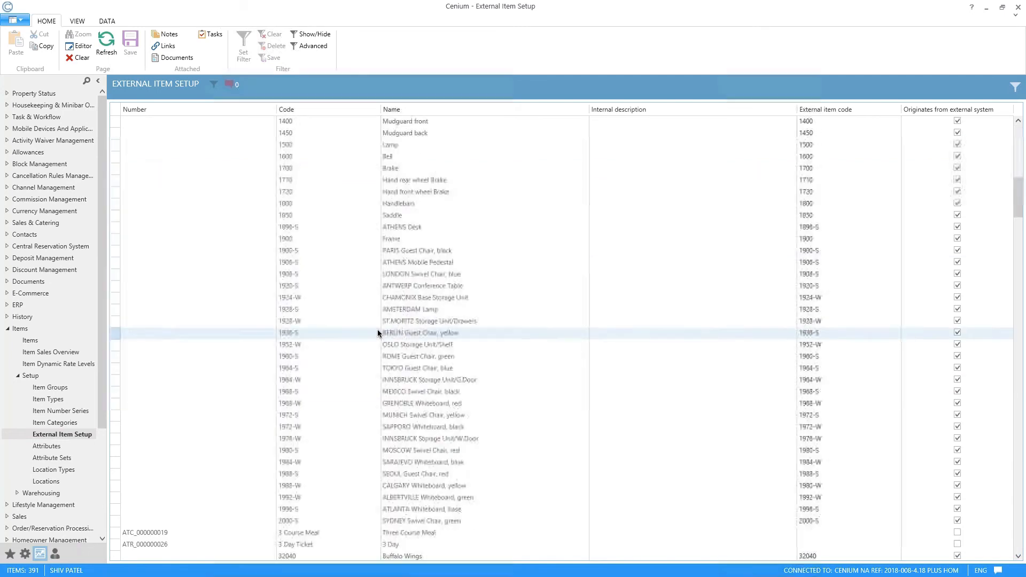
pyautogui.scroll(-20, 378, 333)
pyautogui.scroll(19, 389, 308)
pyautogui.scroll(-20, 397, 308)
pyautogui.scroll(-20, 397, 309)
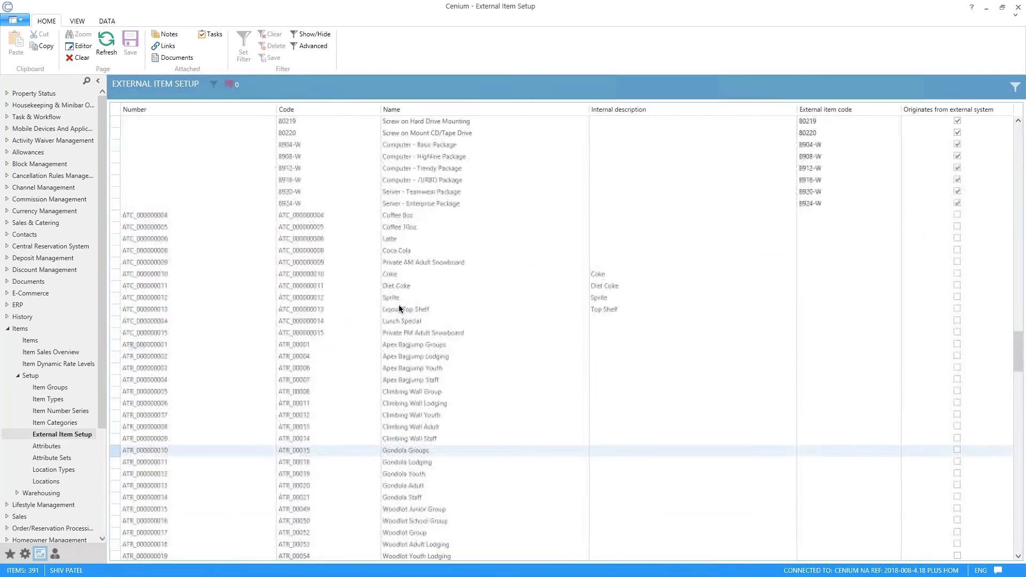
pyautogui.scroll(12, 398, 306)
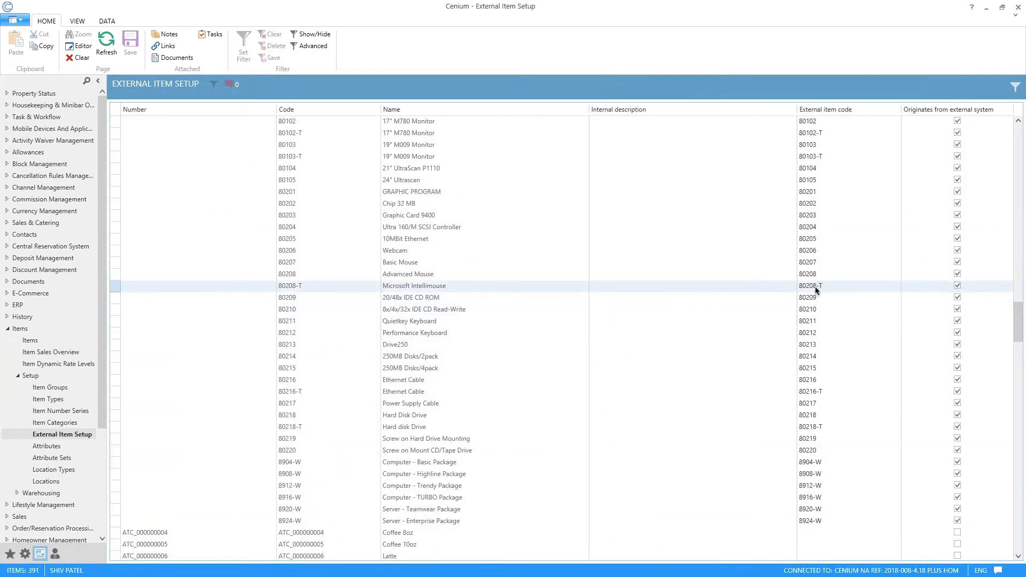
pyautogui.scroll(-7, 816, 287)
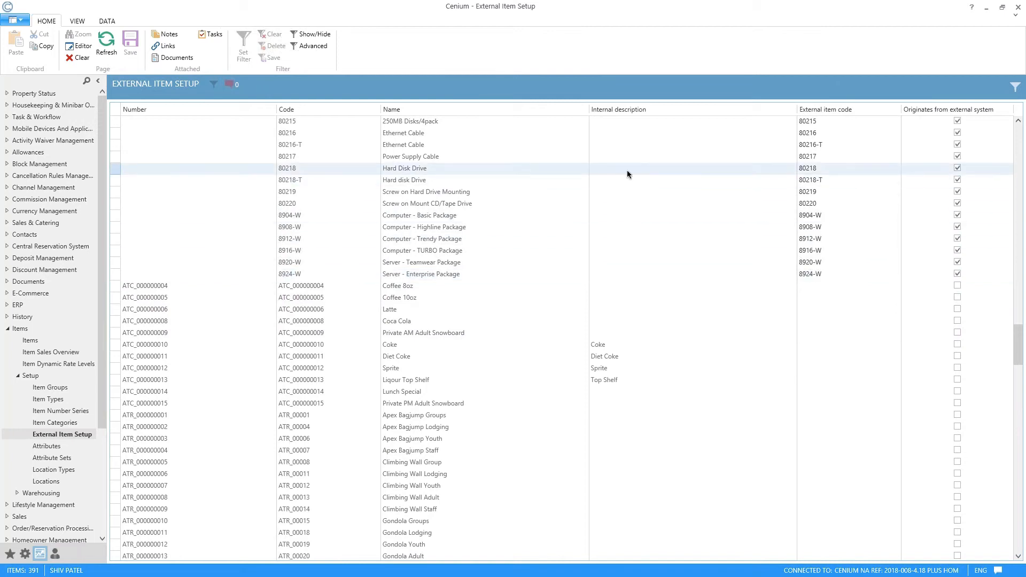
pyautogui.click(566, 173)
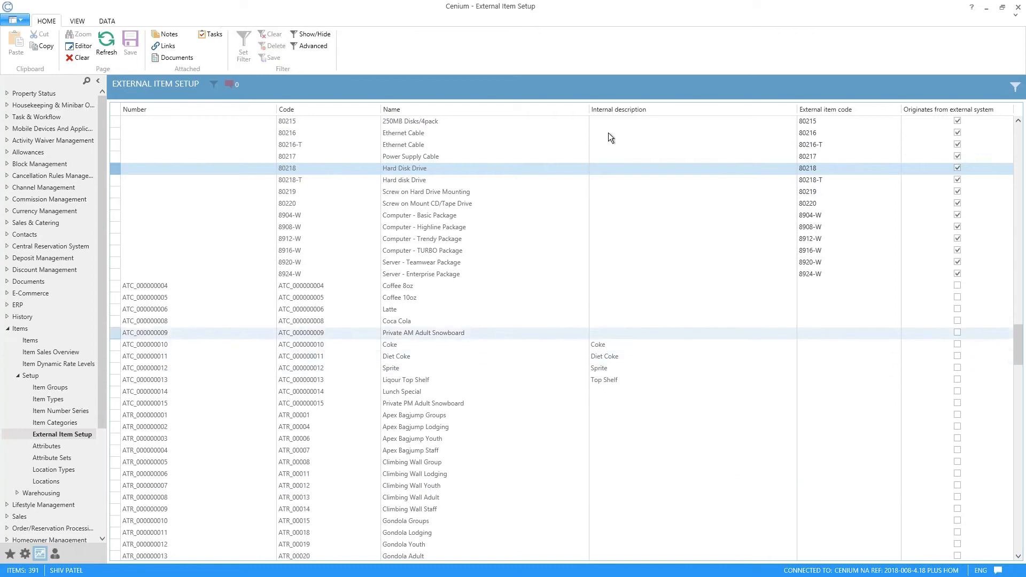
pyautogui.click(613, 342)
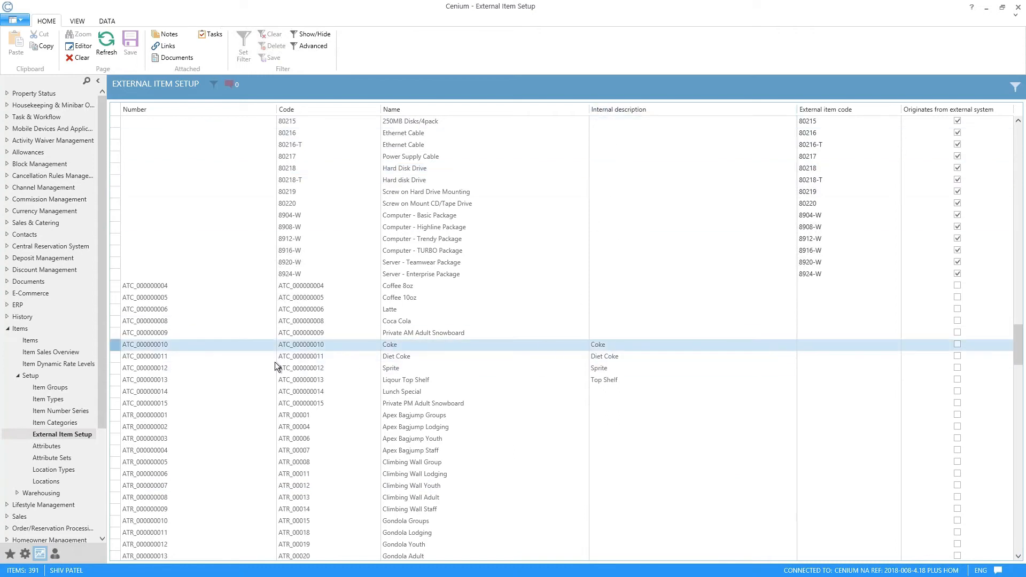
pyautogui.scroll(-8, 419, 377)
pyautogui.scroll(-20, 419, 379)
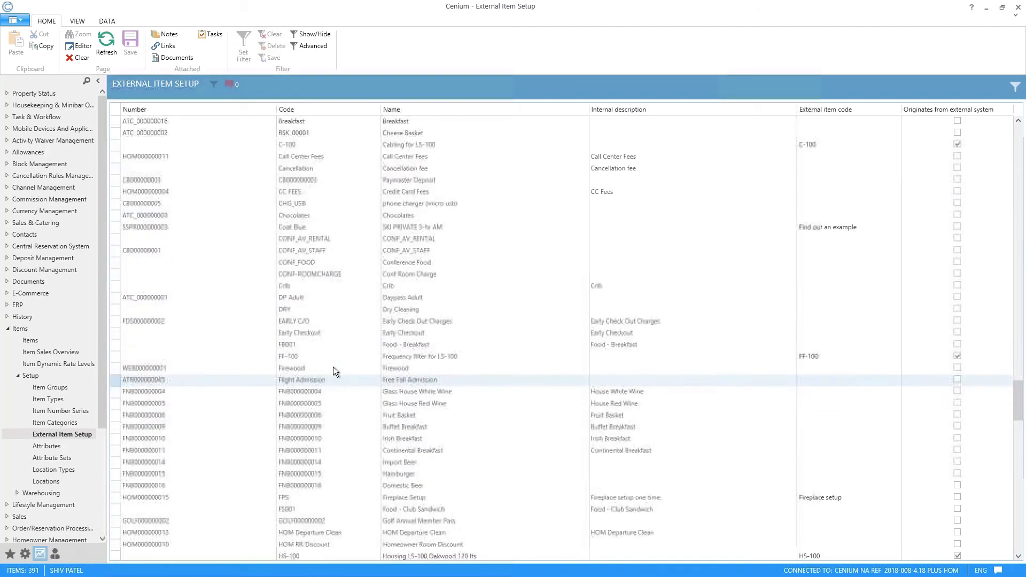
pyautogui.scroll(-15, 395, 355)
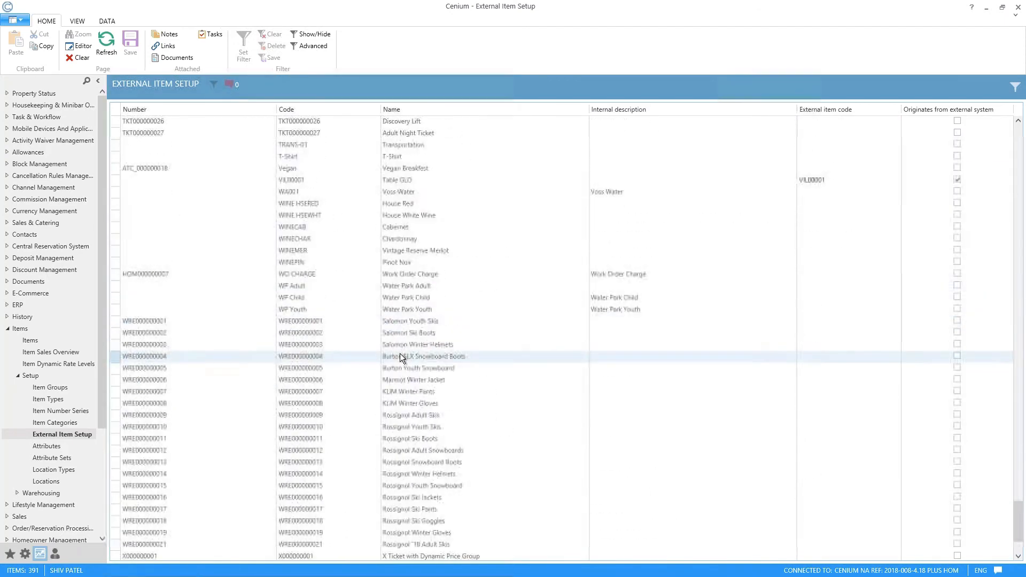
pyautogui.scroll(20, 409, 340)
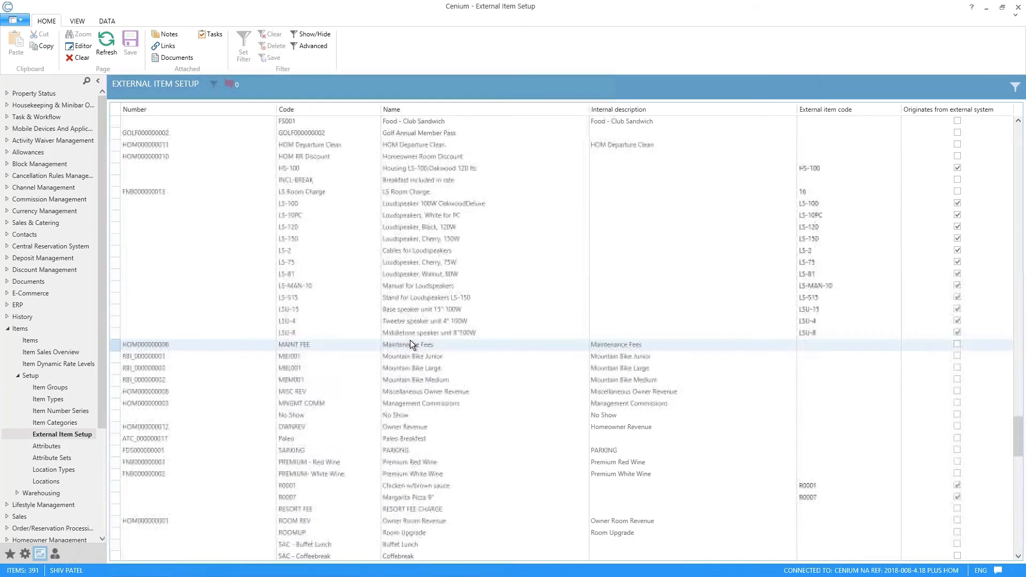
pyautogui.scroll(20, 406, 334)
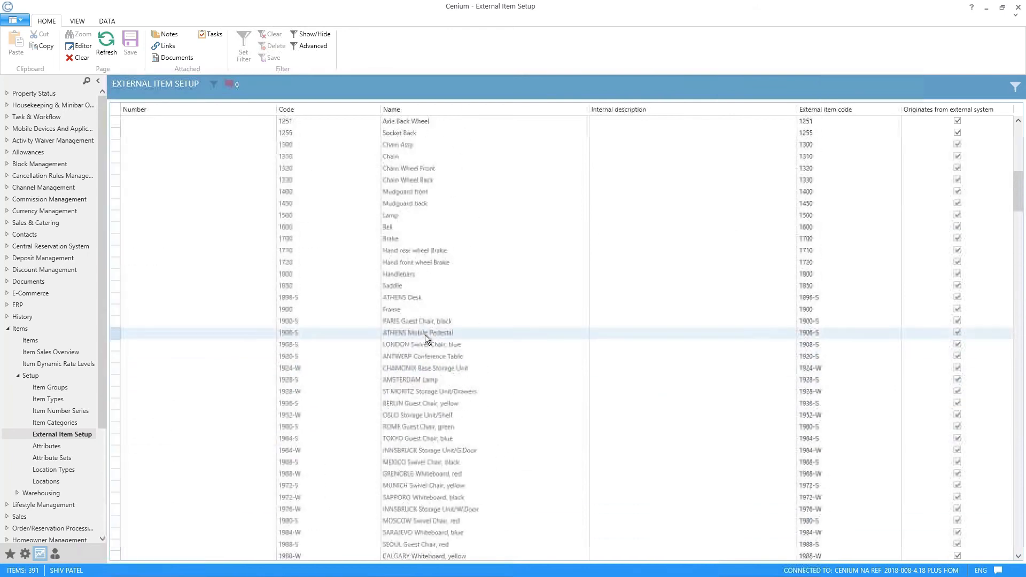
pyautogui.scroll(-20, 498, 351)
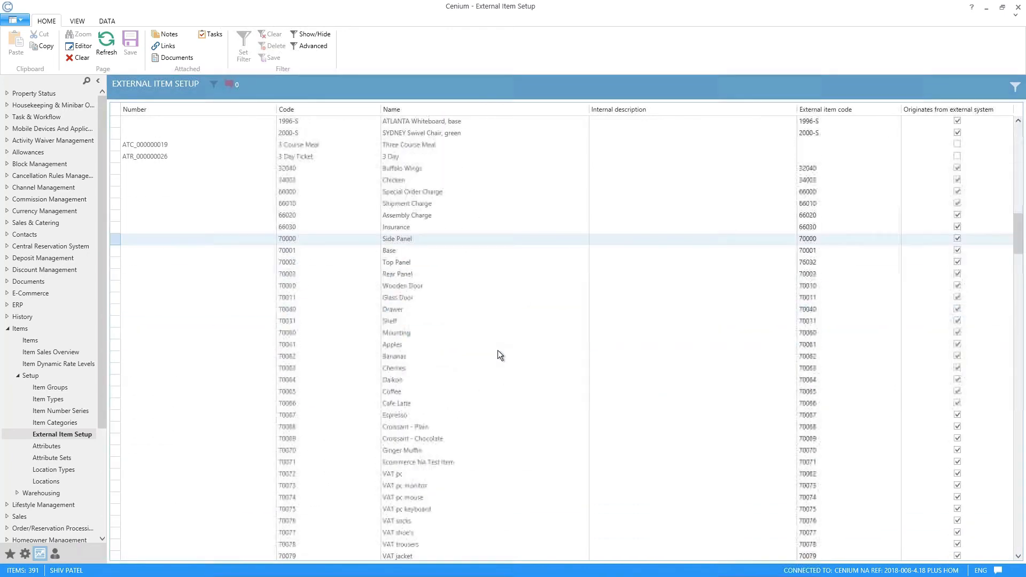
pyautogui.scroll(-20, 499, 349)
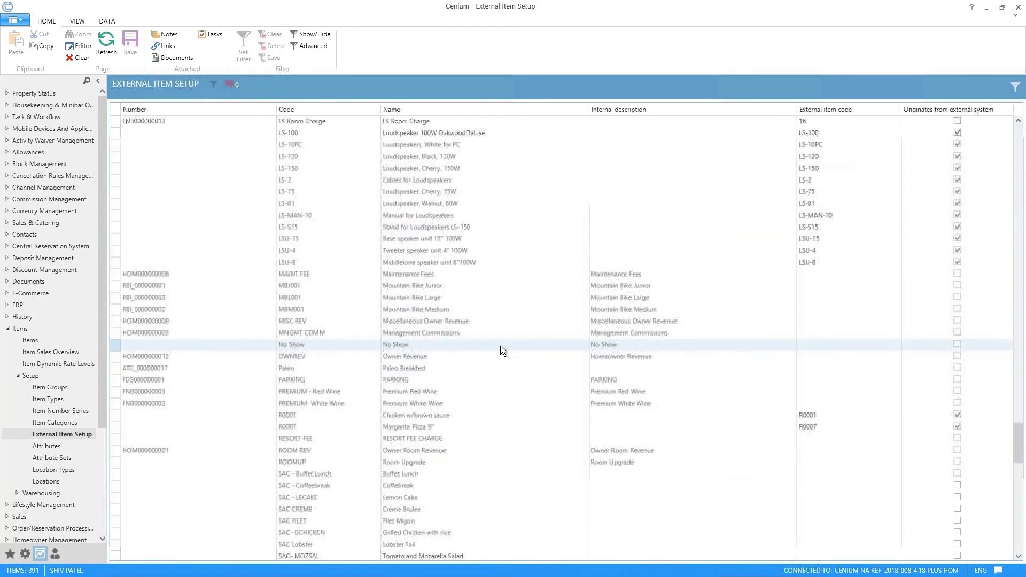
pyautogui.scroll(-4, 58, 425)
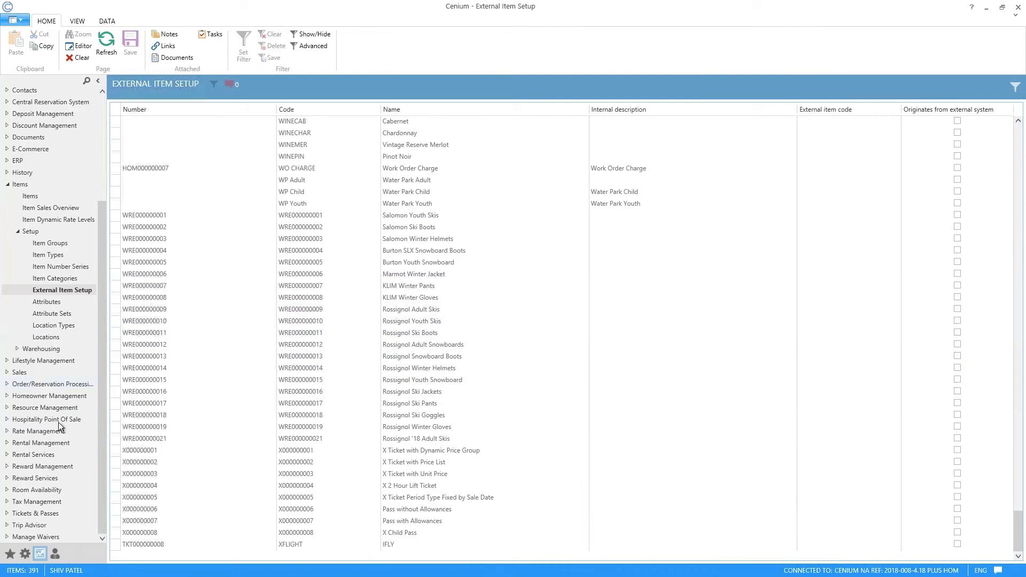
# Step: Open the Item Categories setup and review the Water category's description, sort order, usage options and assigned items
pyautogui.click(62, 279)
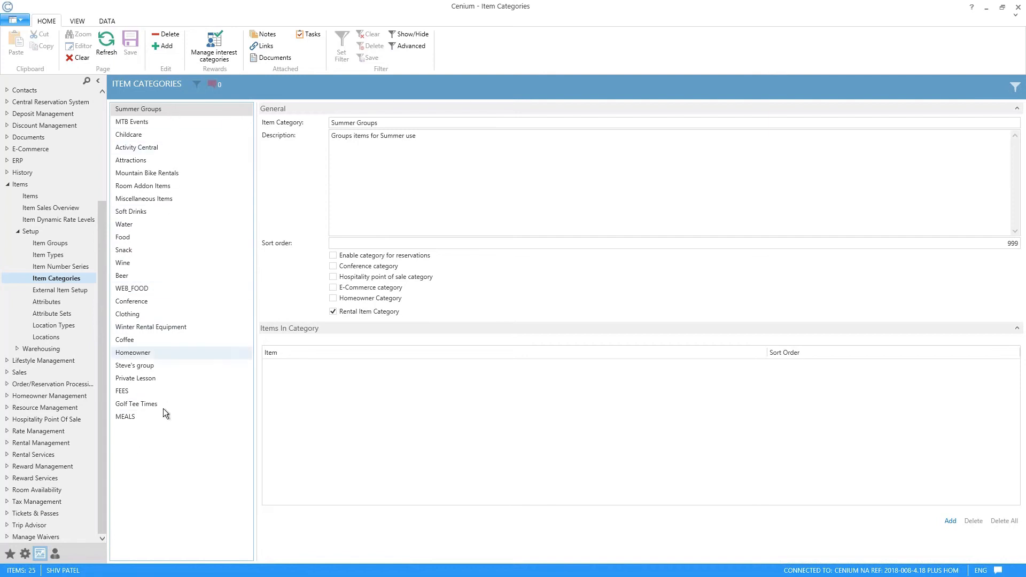
pyautogui.click(141, 224)
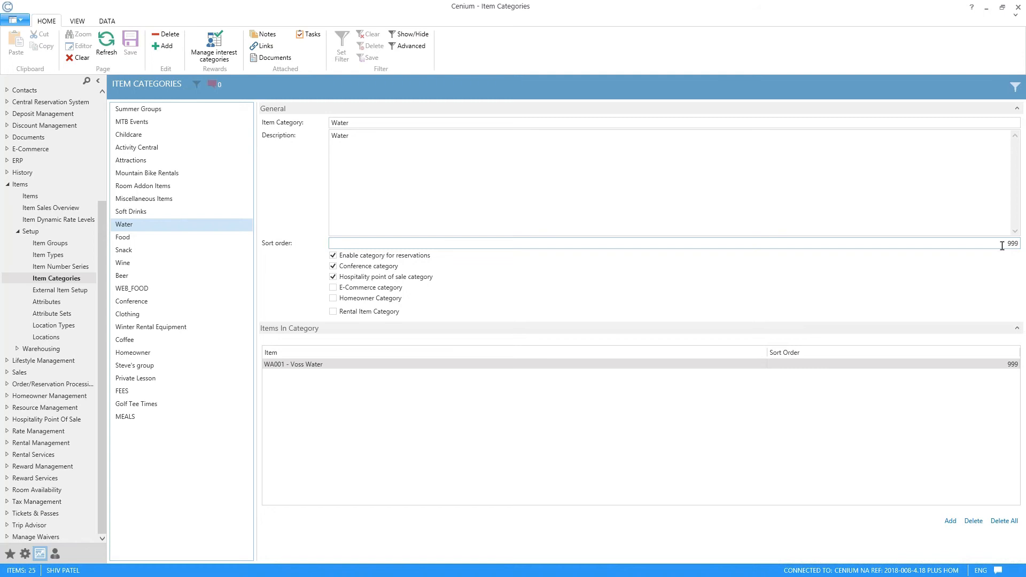
pyautogui.click(1020, 244)
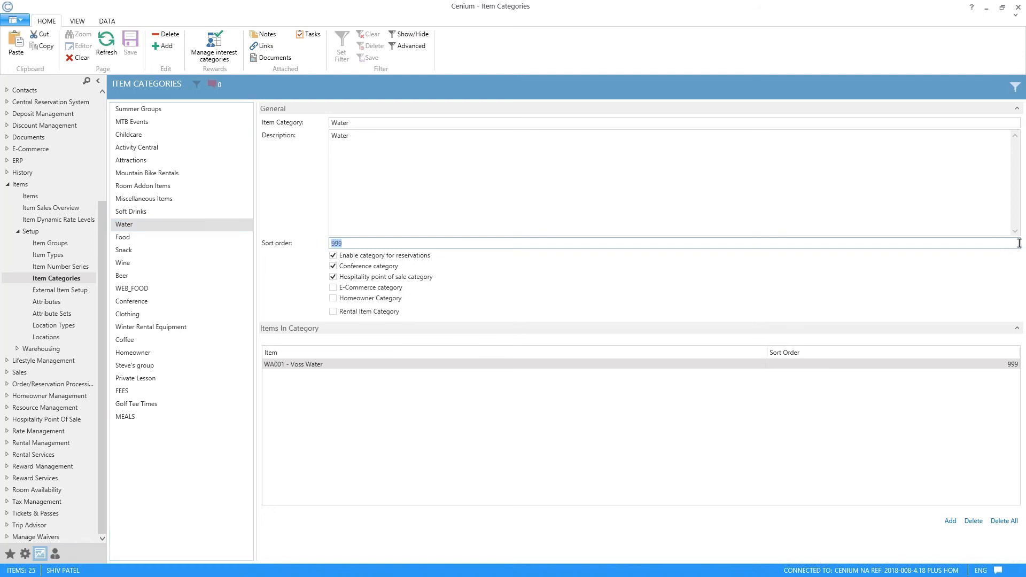
pyautogui.click(894, 222)
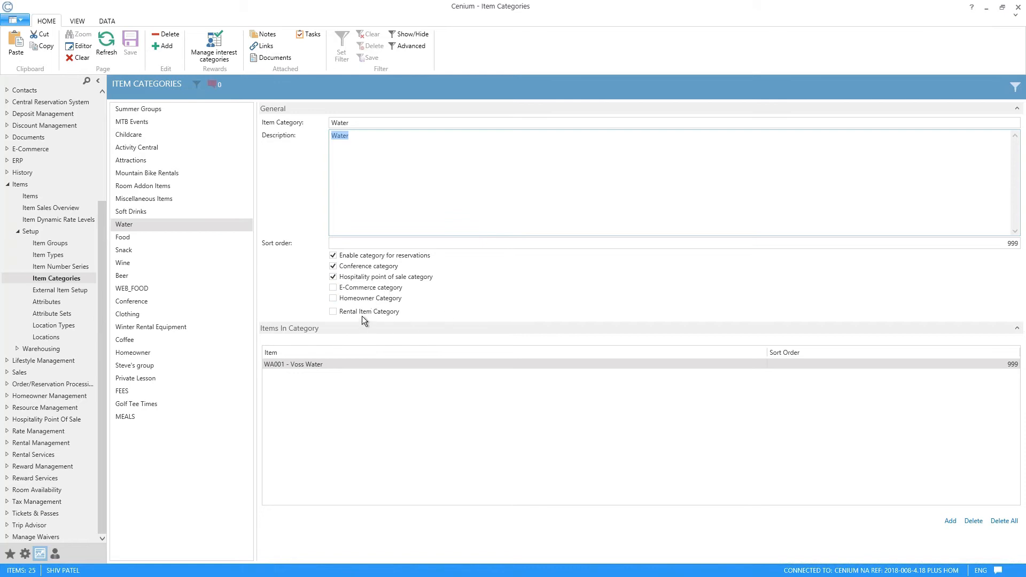
pyautogui.click(566, 436)
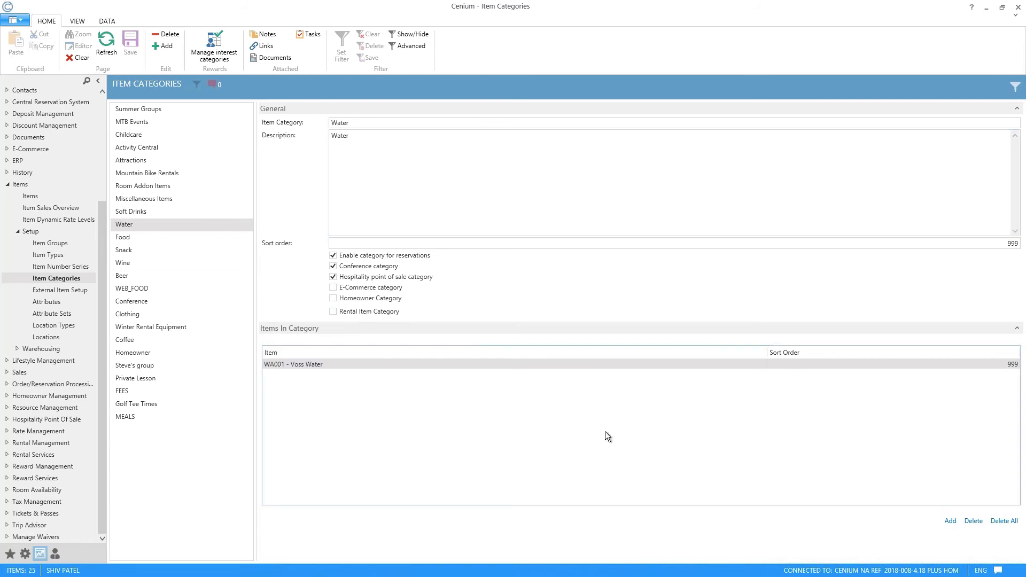
pyautogui.click(165, 229)
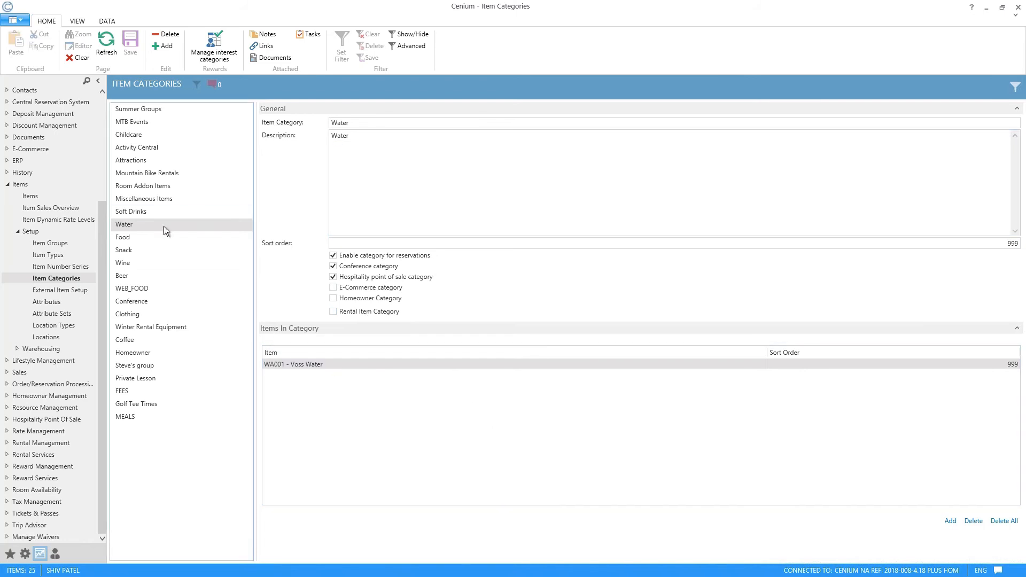
pyautogui.click(421, 361)
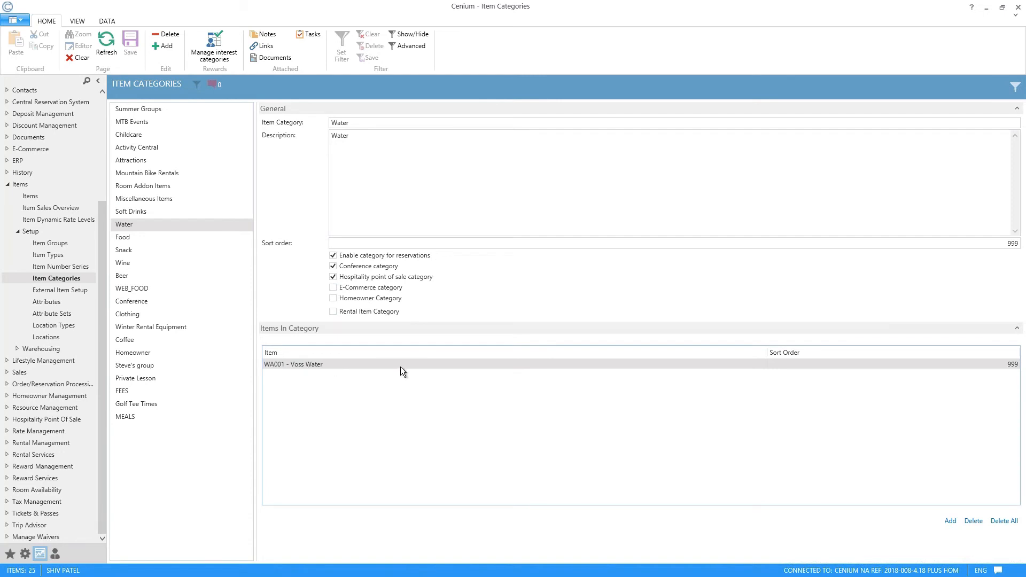
pyautogui.click(951, 521)
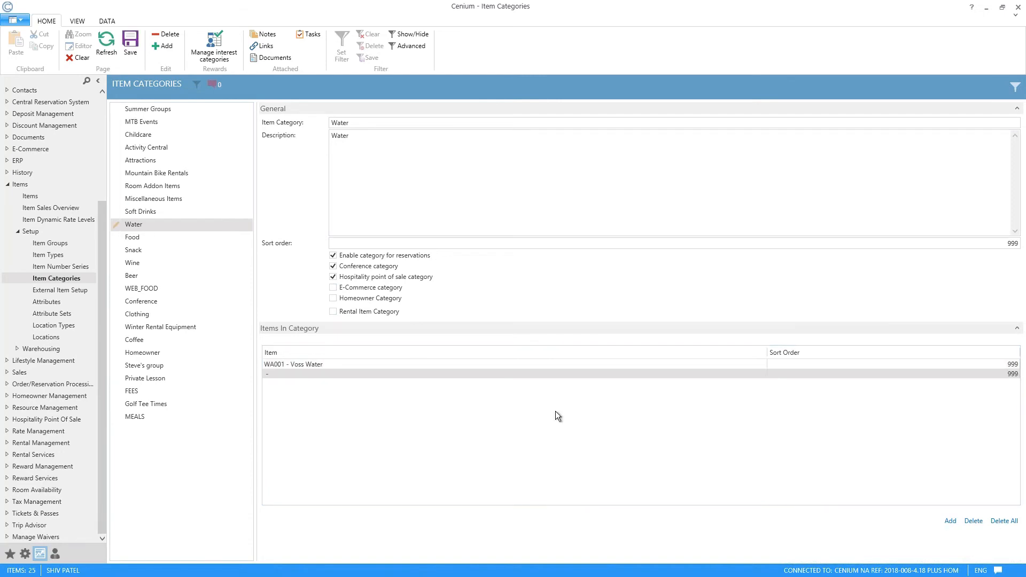
pyautogui.click(368, 374)
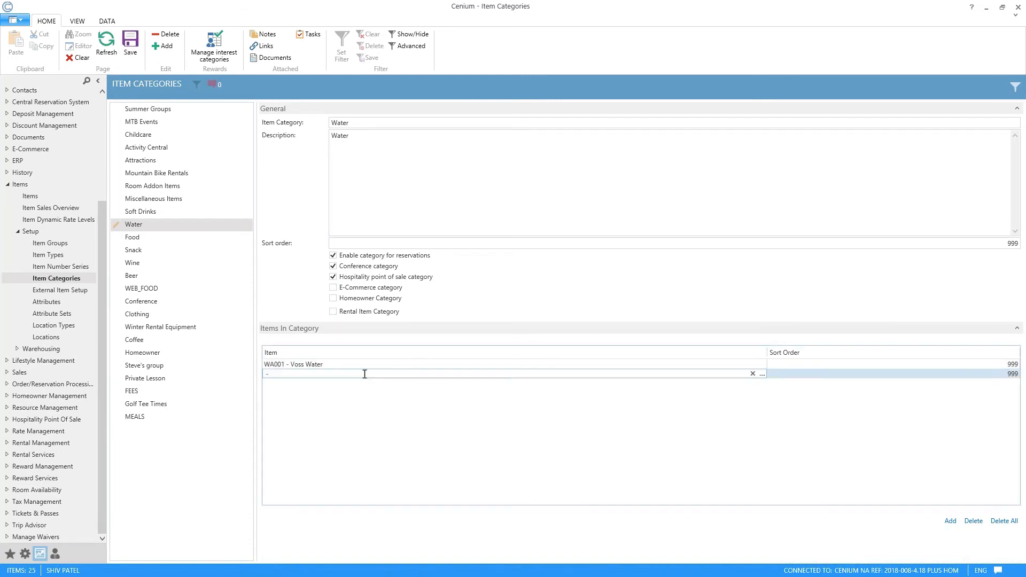
pyautogui.click(762, 374)
pyautogui.scroll(-5, 775, 236)
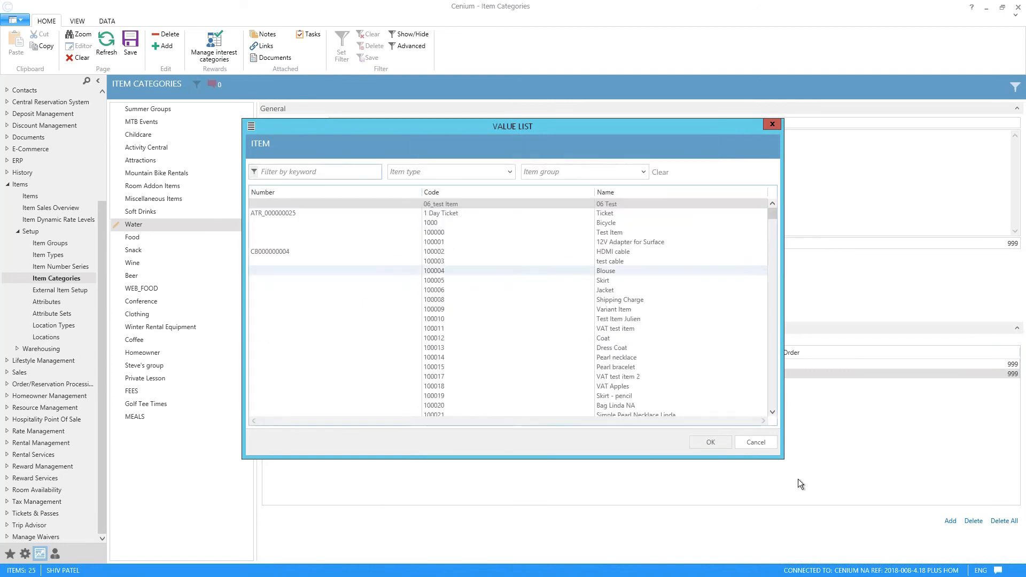
pyautogui.click(756, 442)
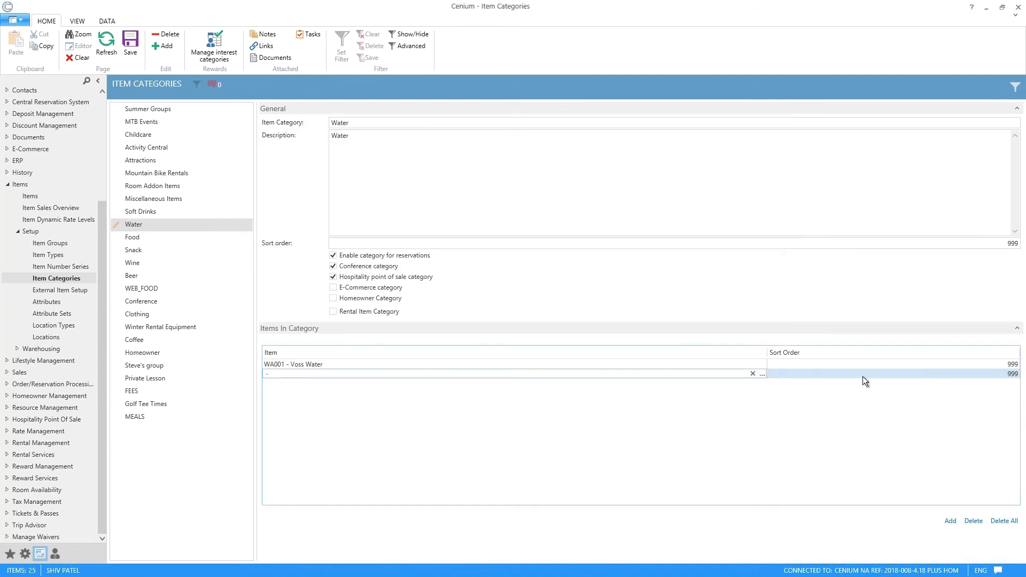
pyautogui.click(974, 521)
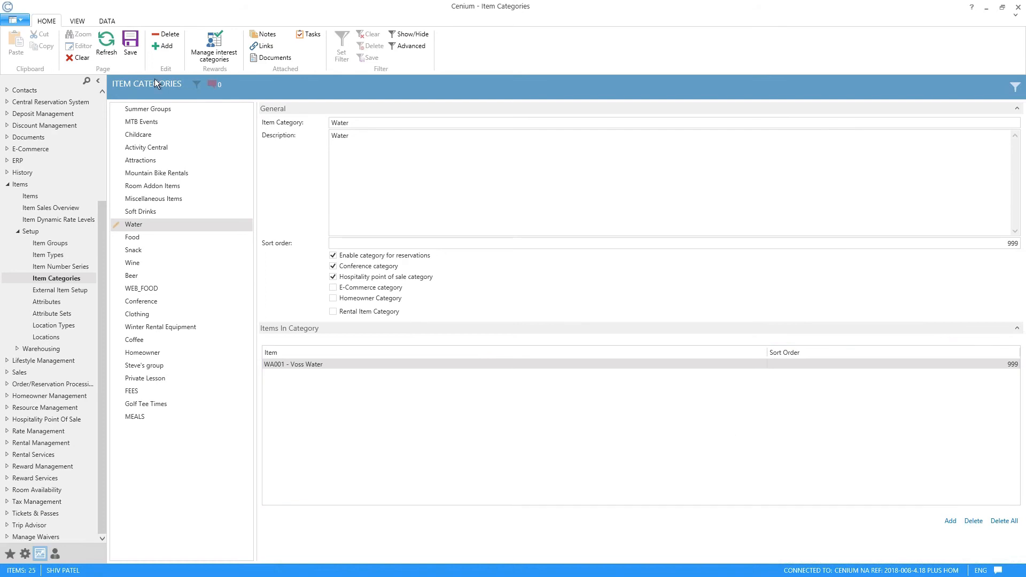
pyautogui.click(131, 43)
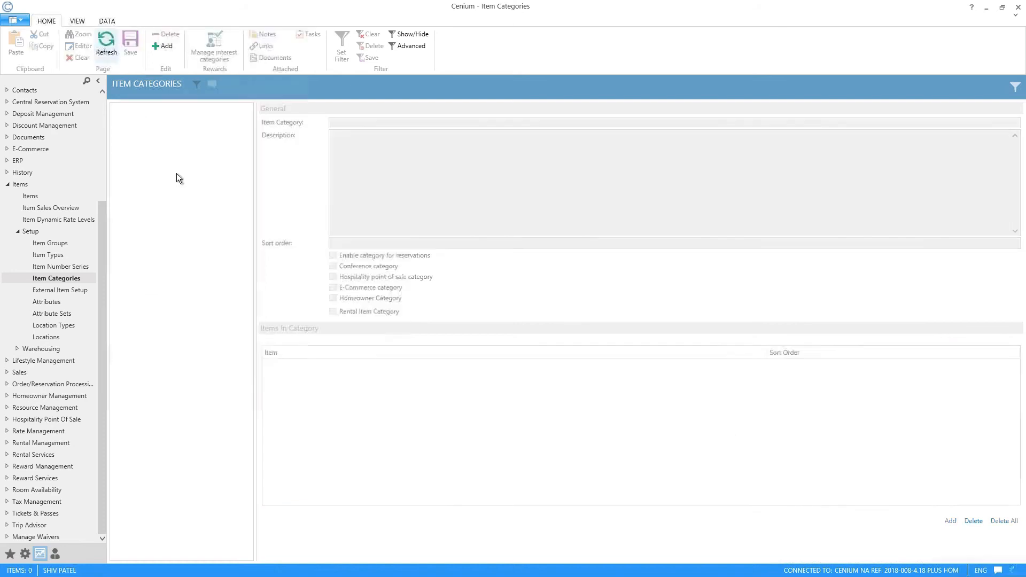
# Step: Add the item SAC FILET - Filet Migon to the Food category's items and save the category
pyautogui.click(130, 238)
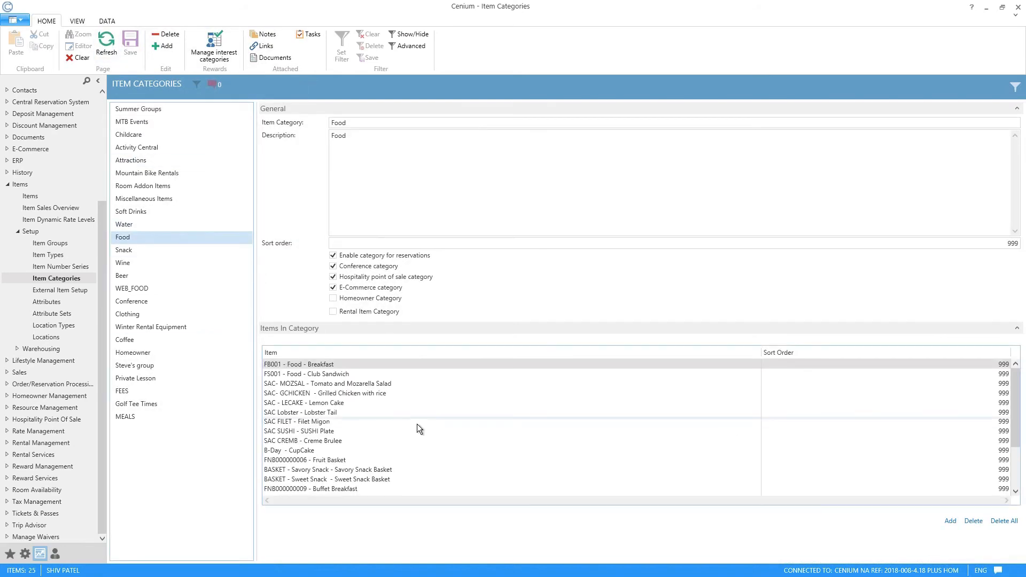
pyautogui.scroll(-3, 460, 424)
pyautogui.scroll(2, 467, 421)
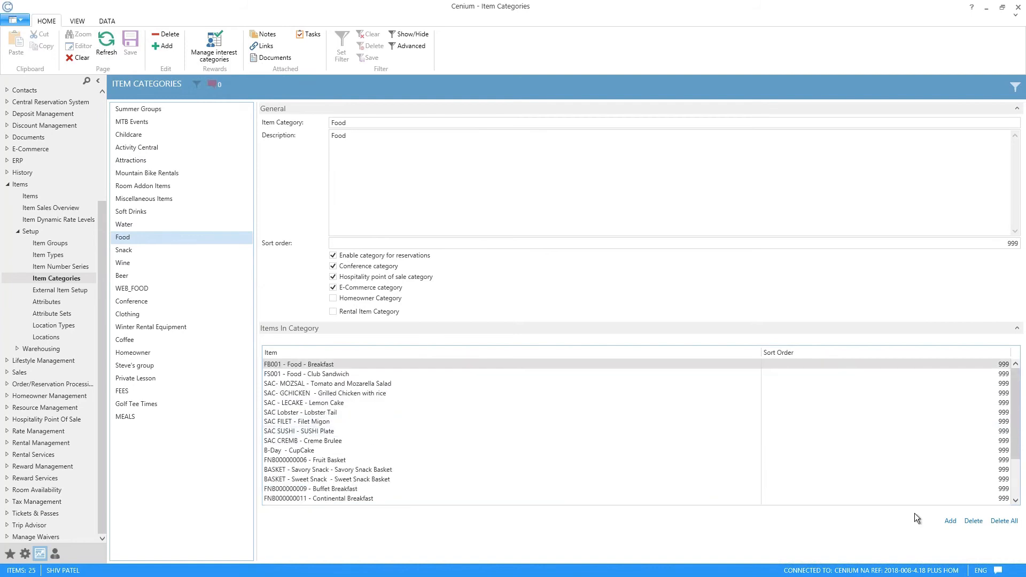
pyautogui.click(951, 522)
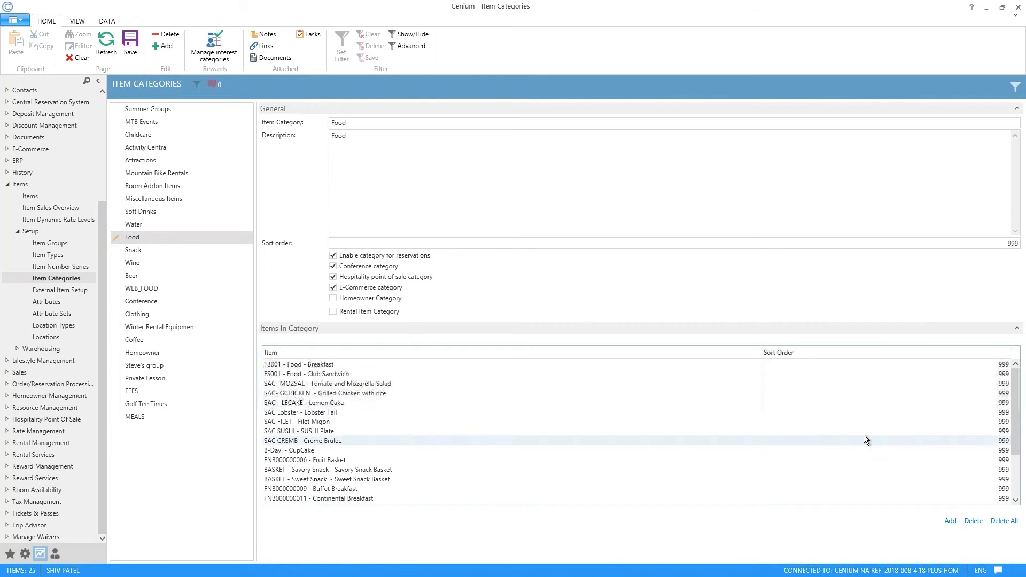
pyautogui.click(360, 500)
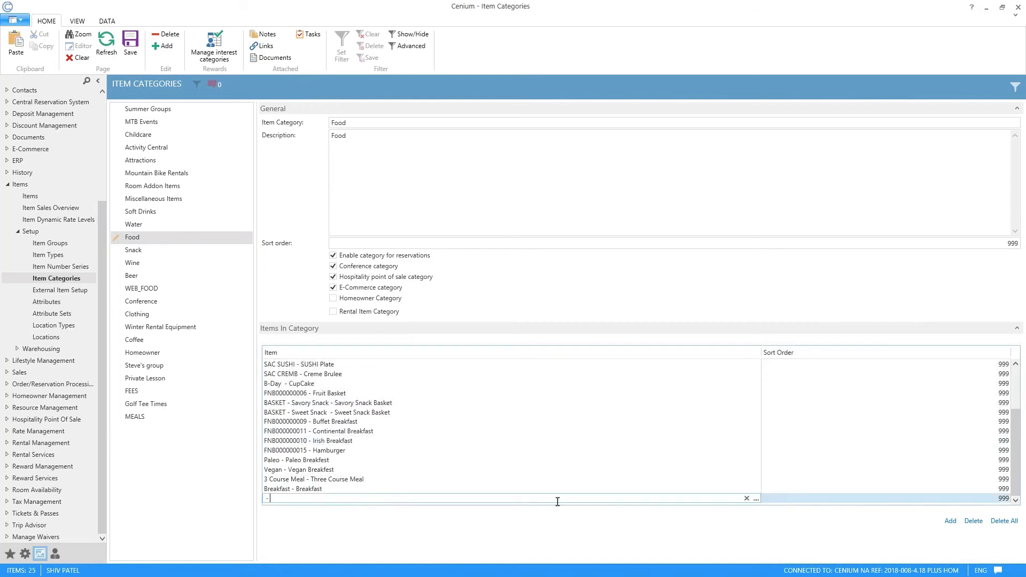
pyautogui.click(756, 499)
pyautogui.scroll(-20, 535, 256)
pyautogui.click(615, 252)
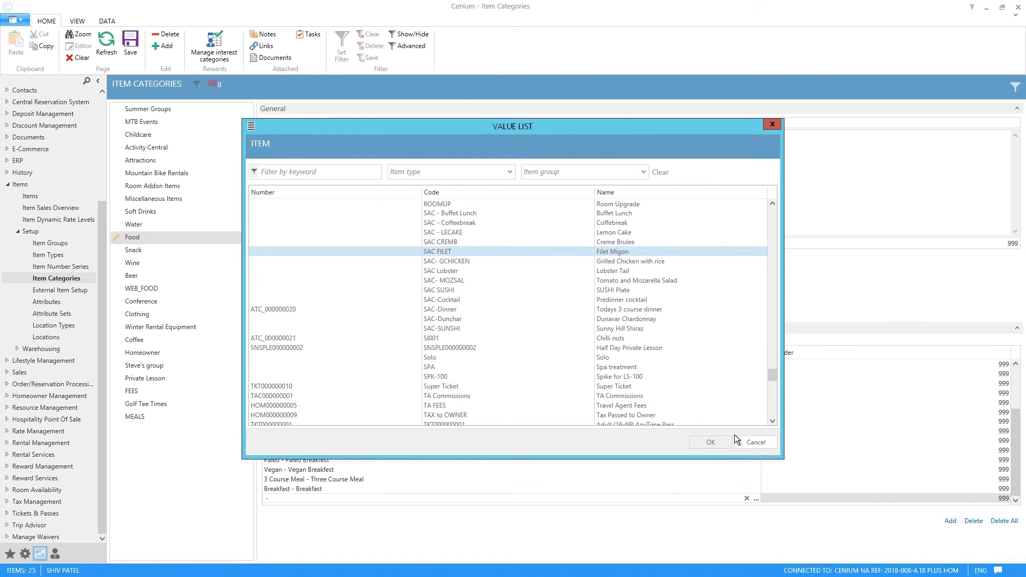
pyautogui.click(710, 442)
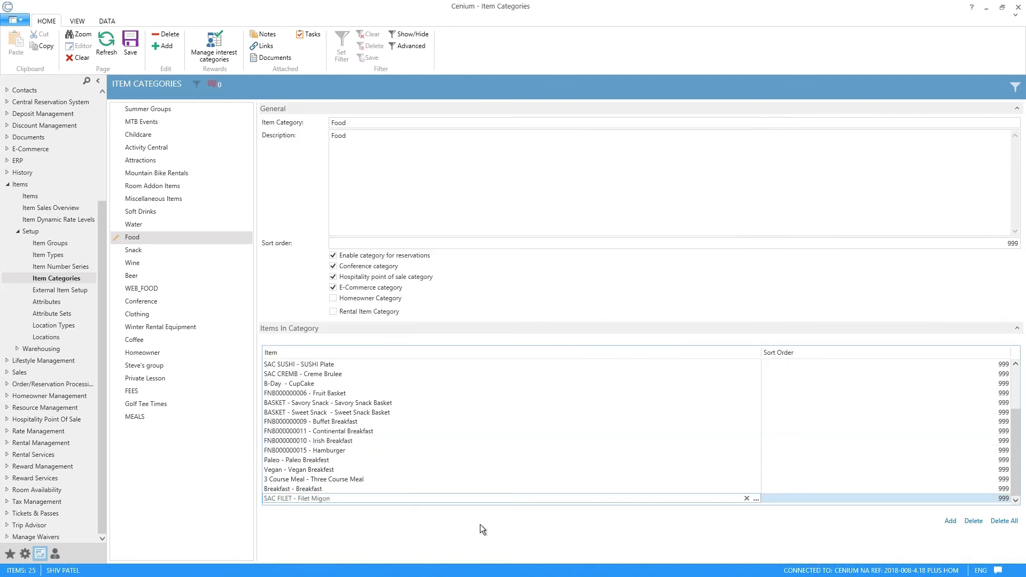
pyautogui.click(765, 538)
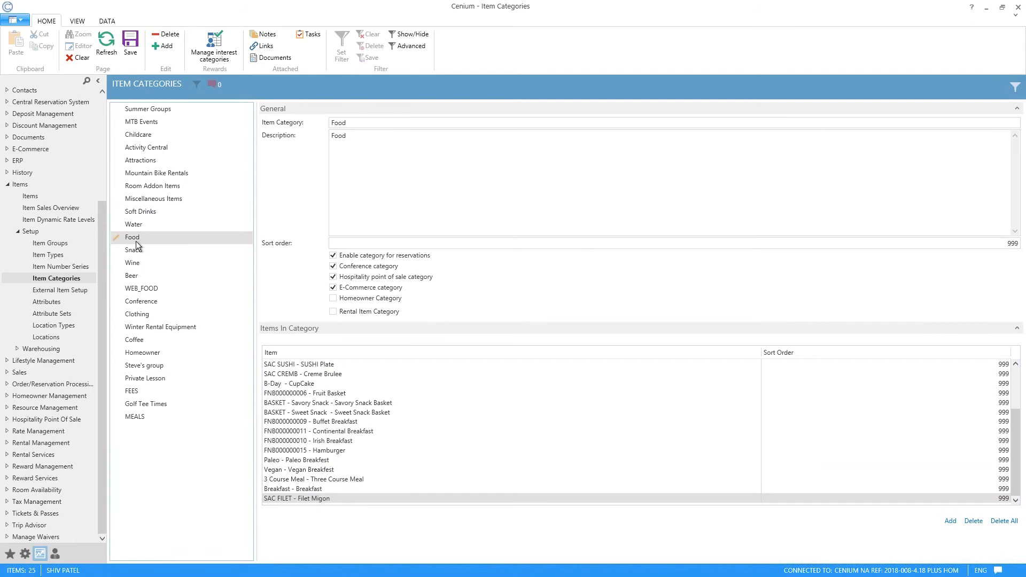
pyautogui.moveTo(1020, 428); pyautogui.dragTo(999, 369)
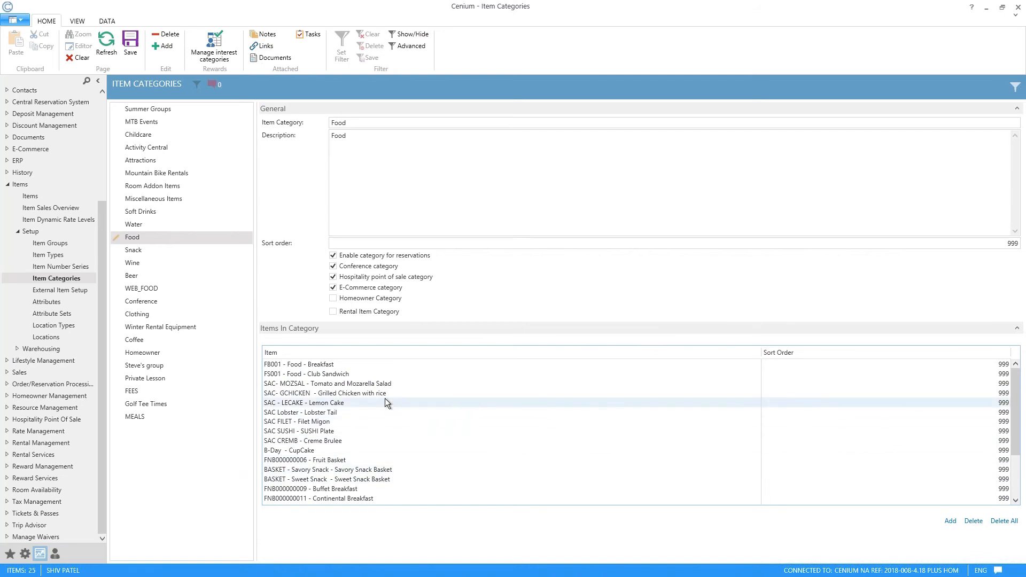
pyautogui.click(130, 42)
# Step: Assign the Food item category to the Basketball interest category and confirm the assignment
pyautogui.click(220, 47)
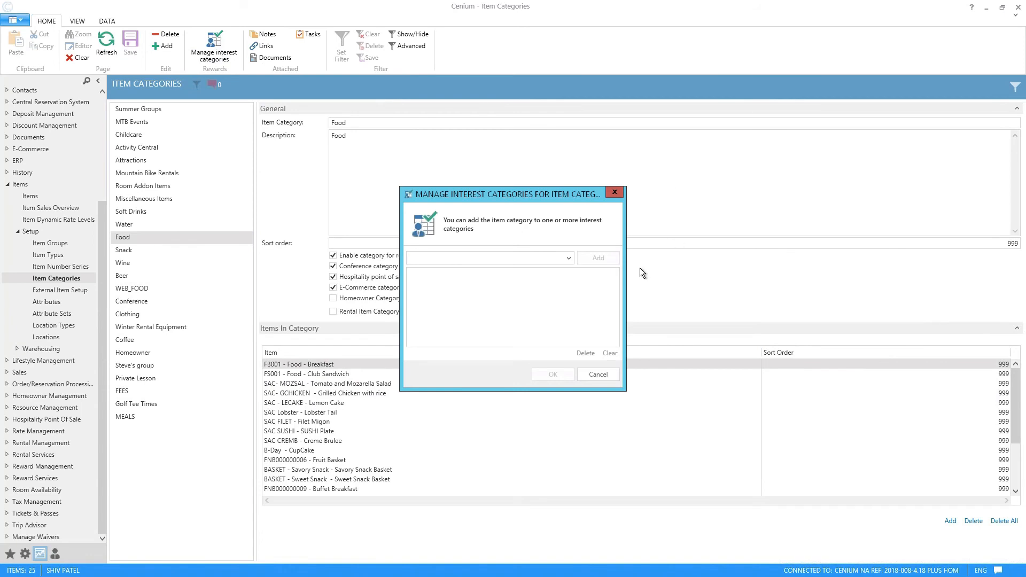
pyautogui.click(568, 259)
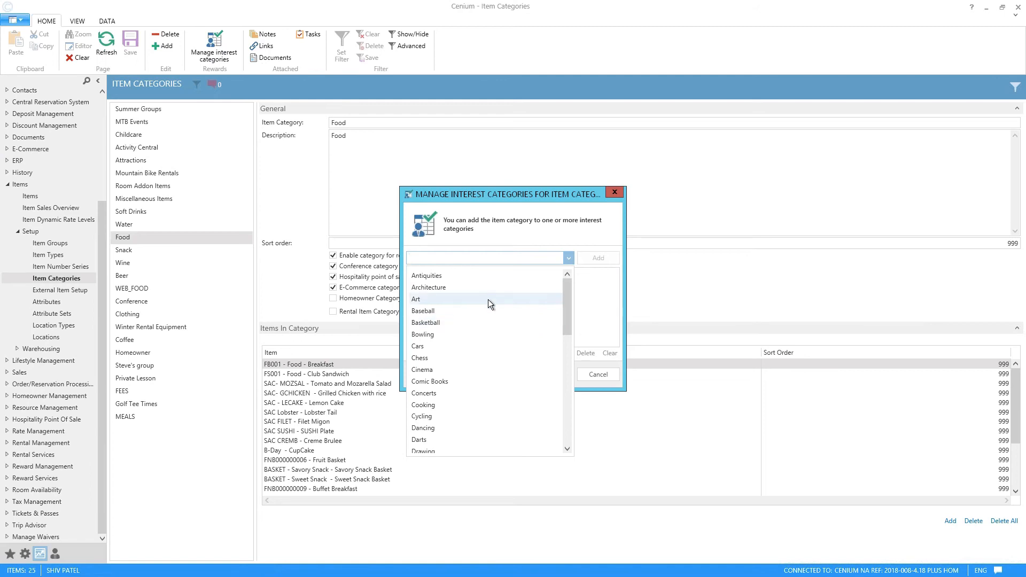
pyautogui.click(470, 321)
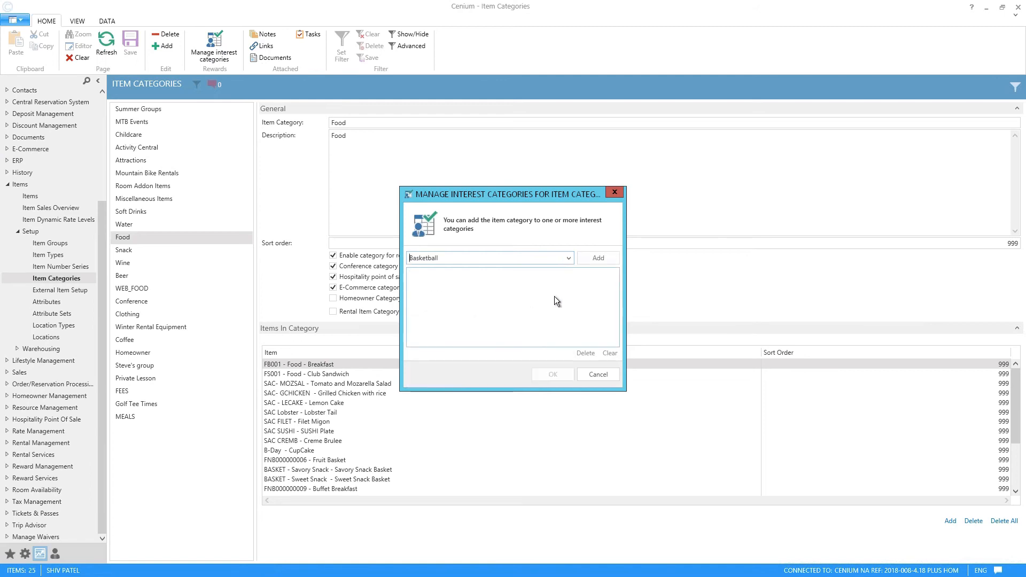
pyautogui.click(599, 258)
pyautogui.click(553, 374)
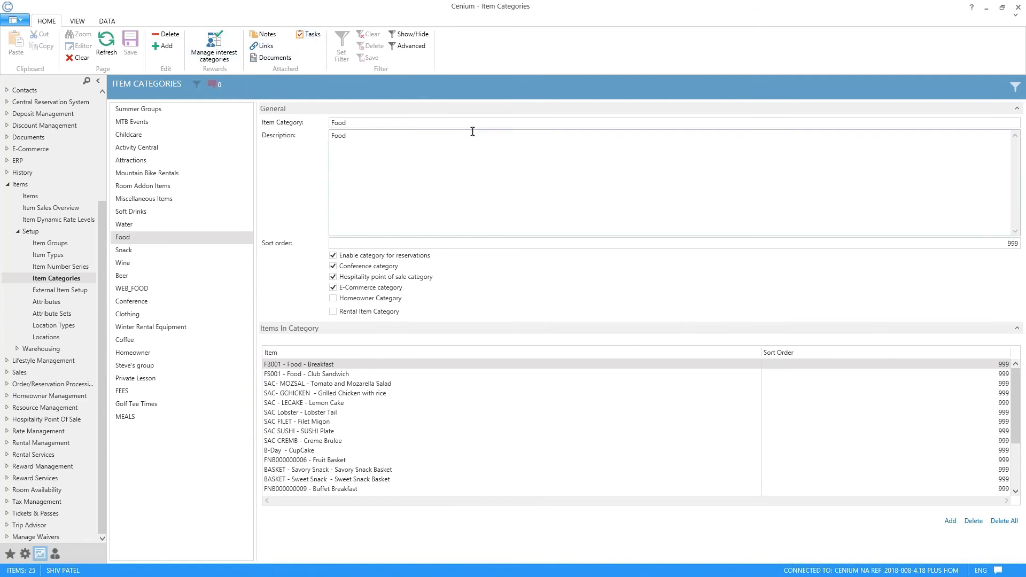
# Step: Open the Item Number Series setup and review the series from Attractions to Mountain Bike Rental Inventory, including their descriptions, prefixes and next numbers
pyautogui.click(70, 266)
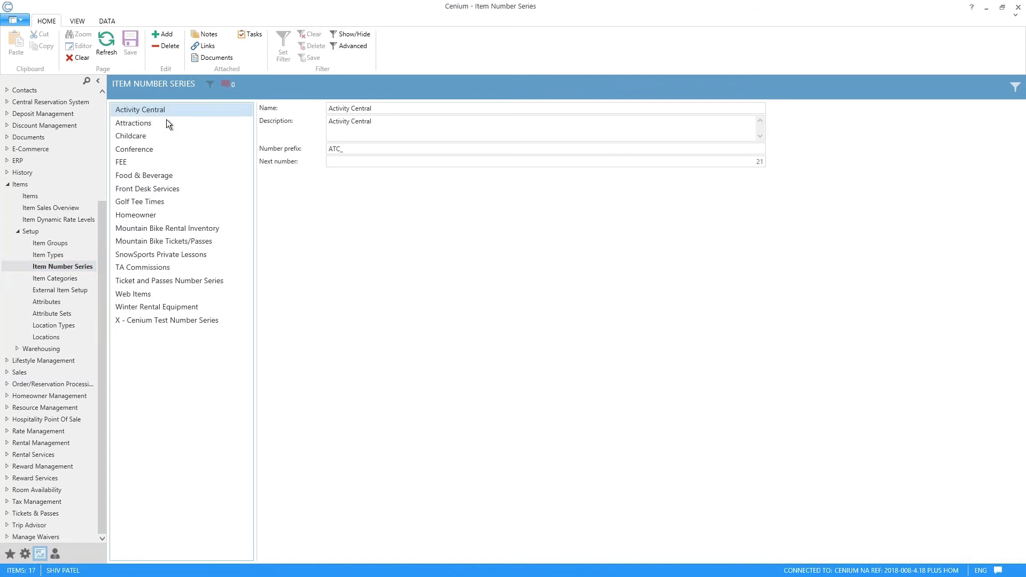
pyautogui.click(121, 125)
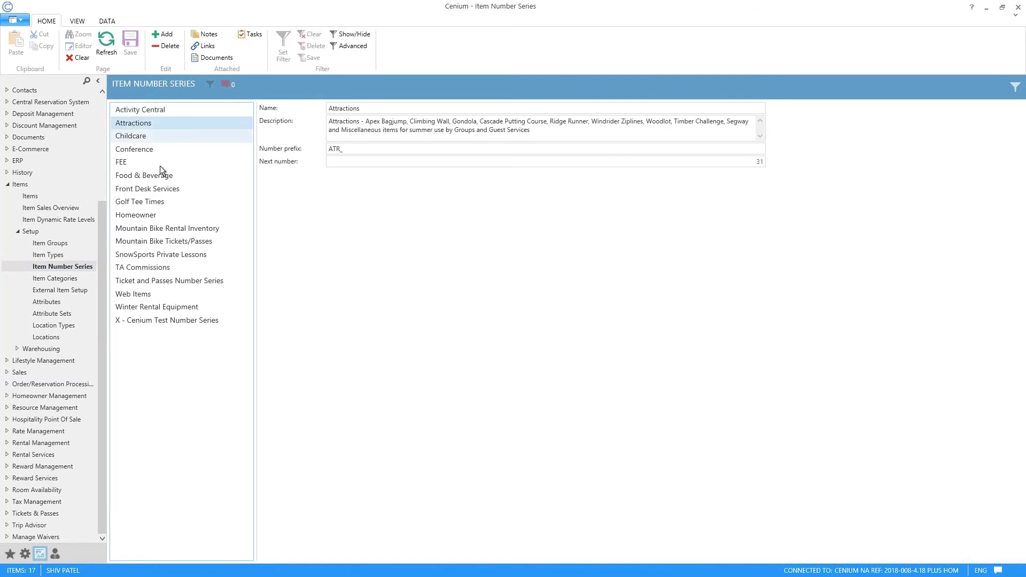
pyautogui.click(61, 278)
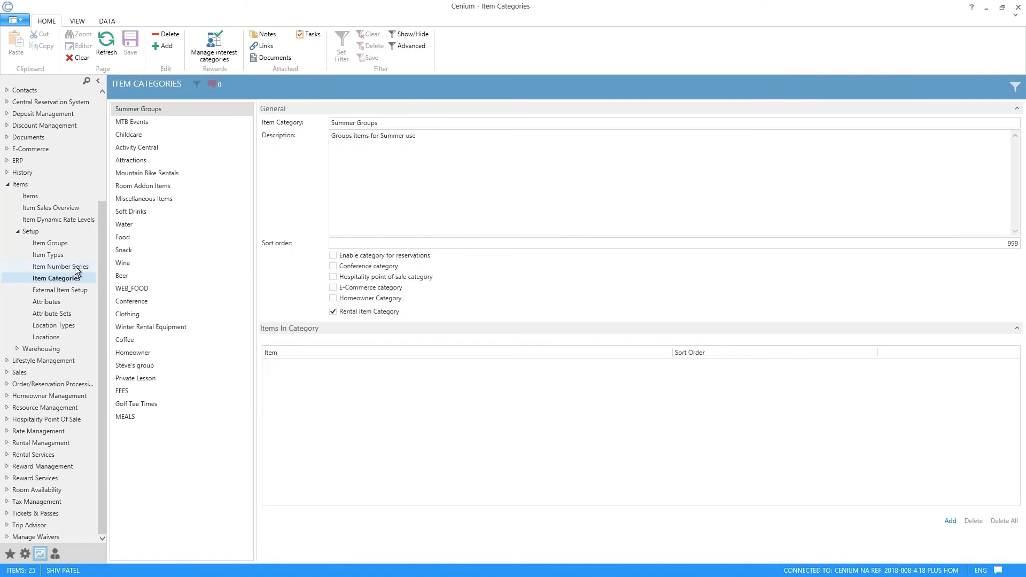
pyautogui.click(75, 267)
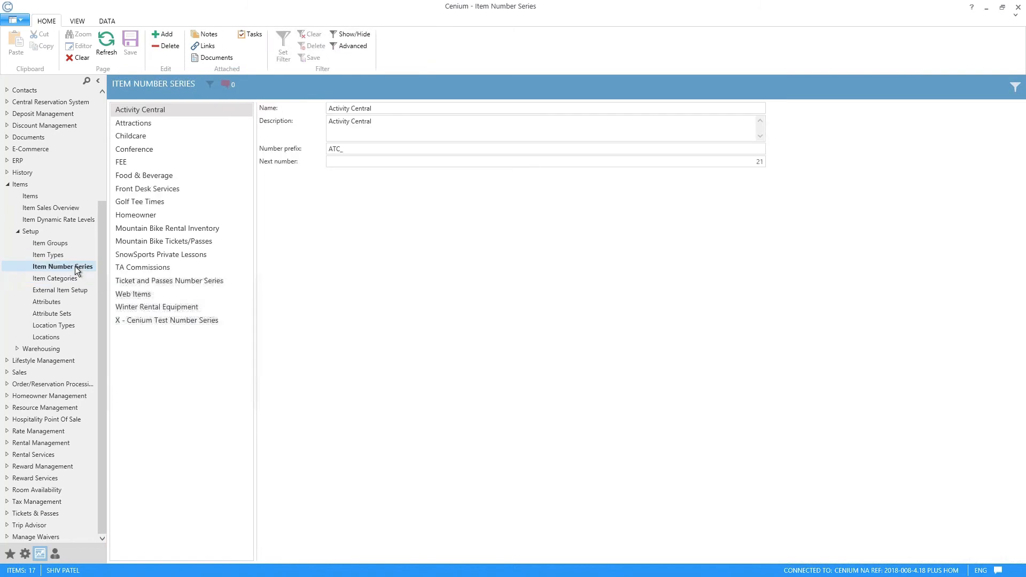
pyautogui.click(135, 126)
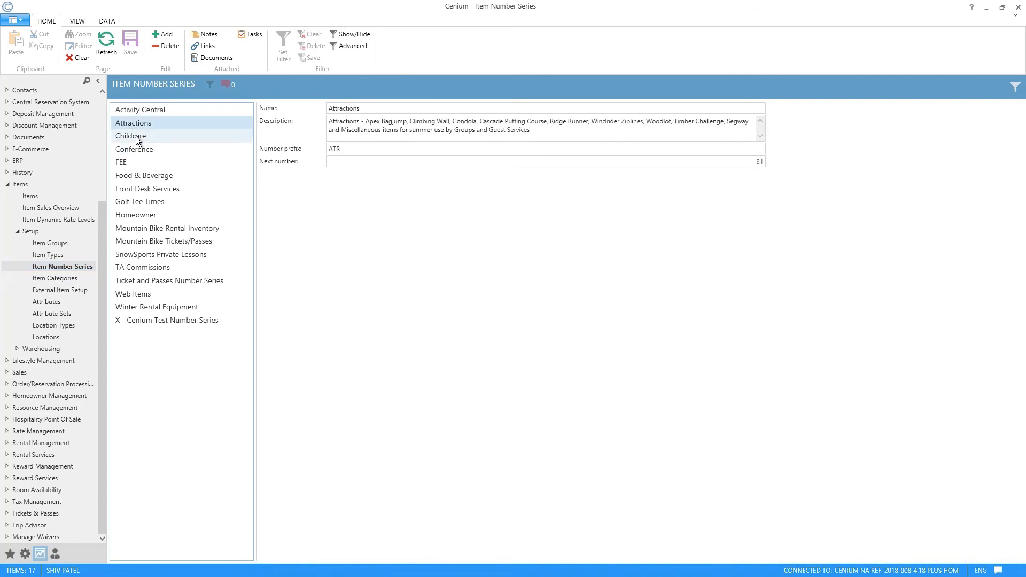
pyautogui.click(136, 137)
pyautogui.click(135, 150)
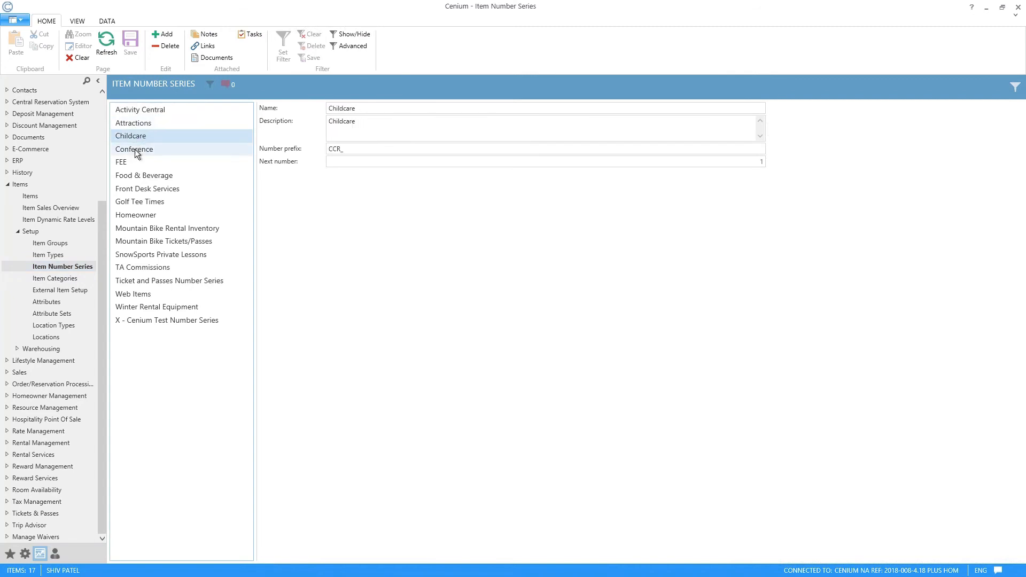
pyautogui.click(142, 176)
pyautogui.click(151, 203)
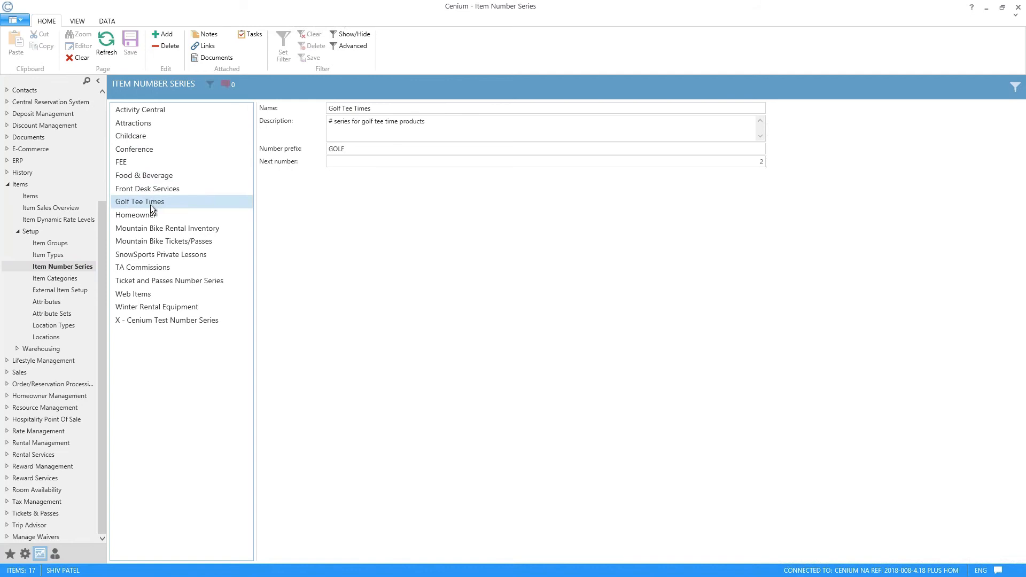
pyautogui.click(151, 215)
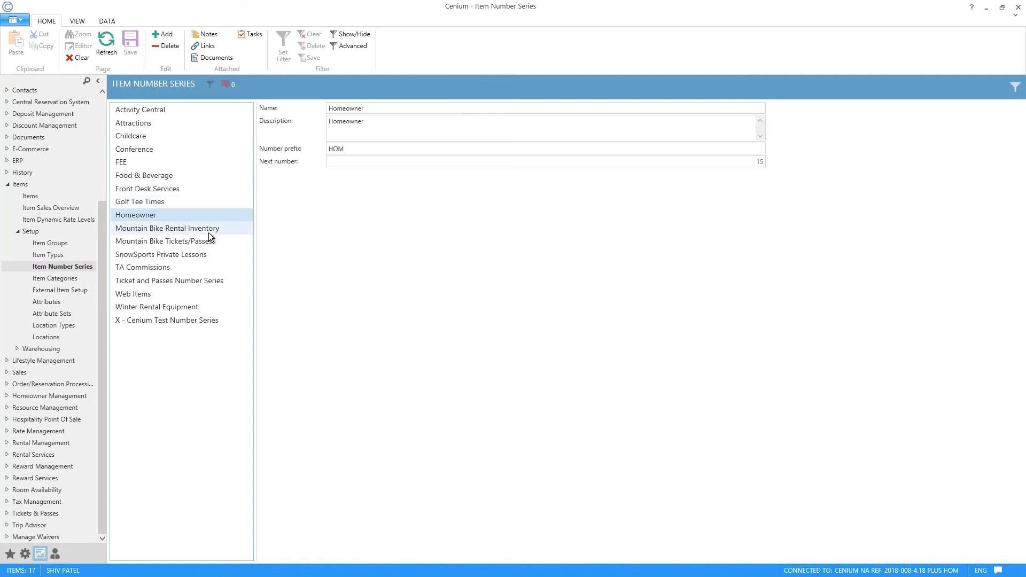
pyautogui.click(143, 230)
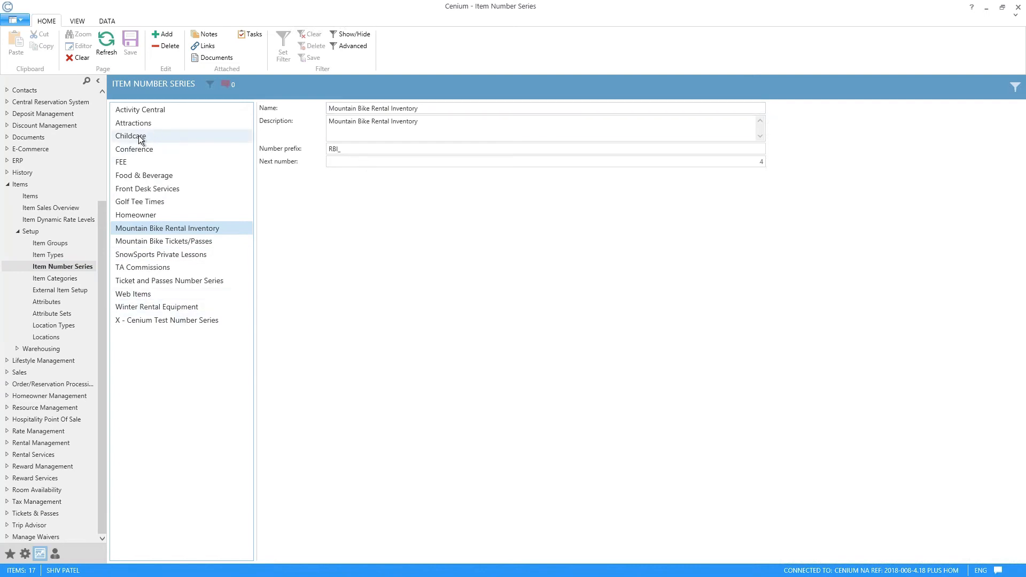
# Step: Examine the number prefix and next number of the Activity Central series, then compare them with the Attractions and Childcare series
pyautogui.click(149, 110)
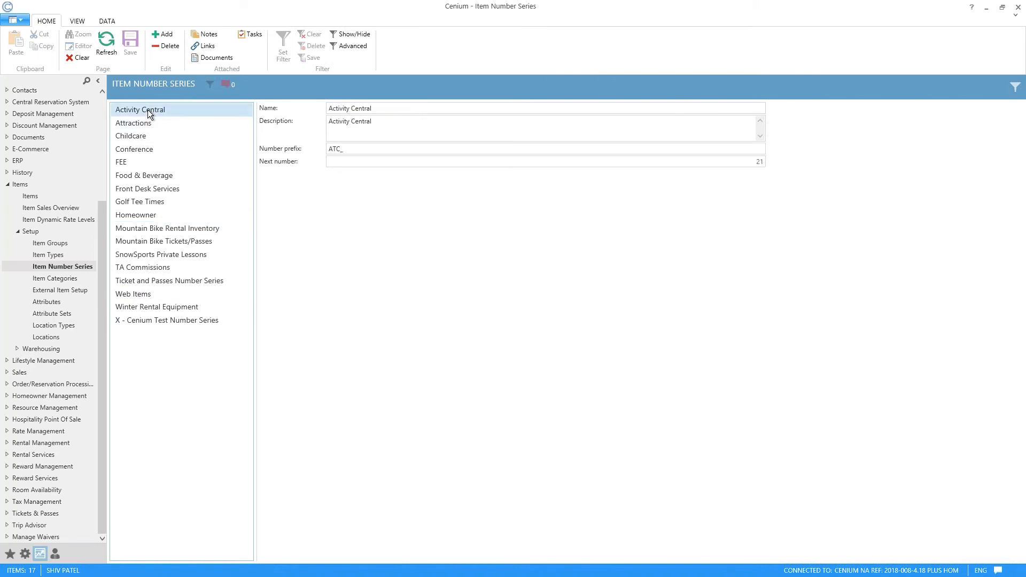
pyautogui.moveTo(362, 149); pyautogui.dragTo(320, 148)
pyautogui.click(402, 151)
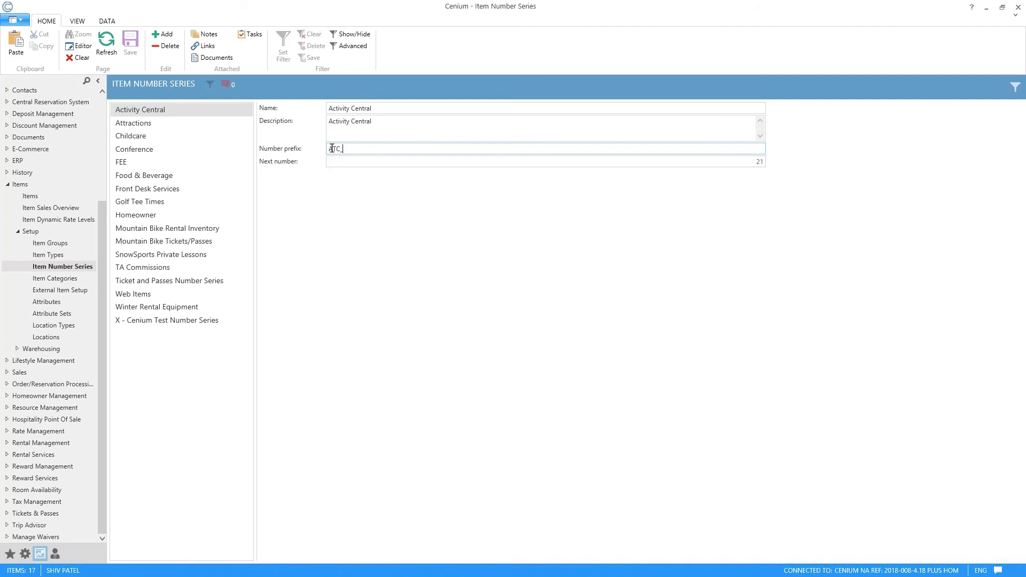
pyautogui.click(583, 163)
pyautogui.click(599, 164)
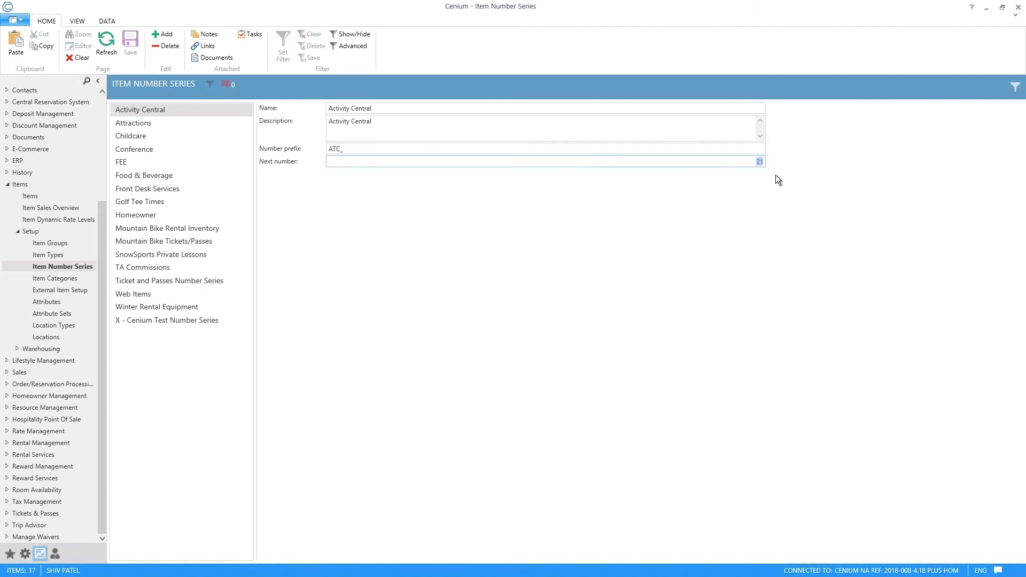
pyautogui.click(148, 124)
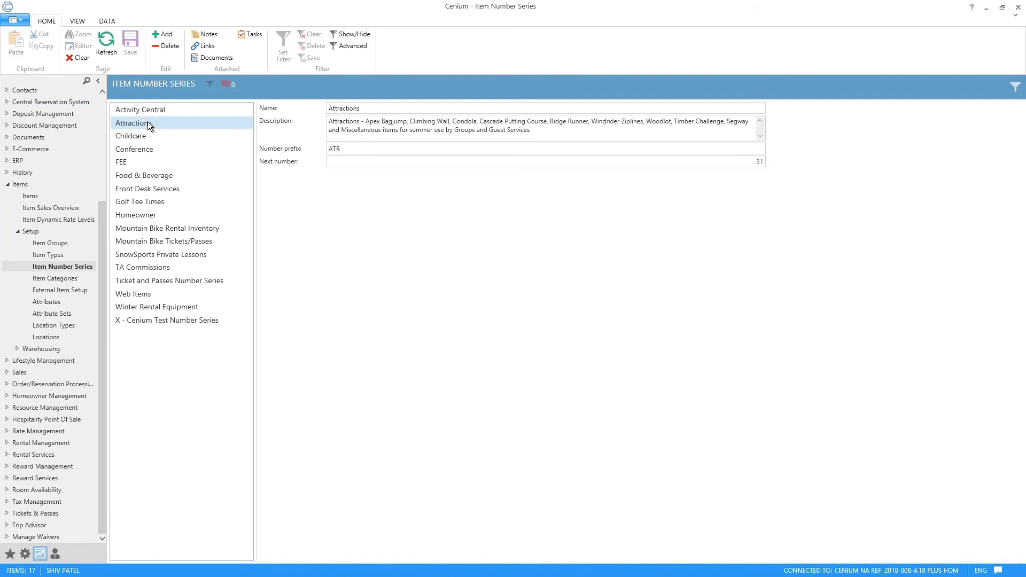
pyautogui.click(143, 137)
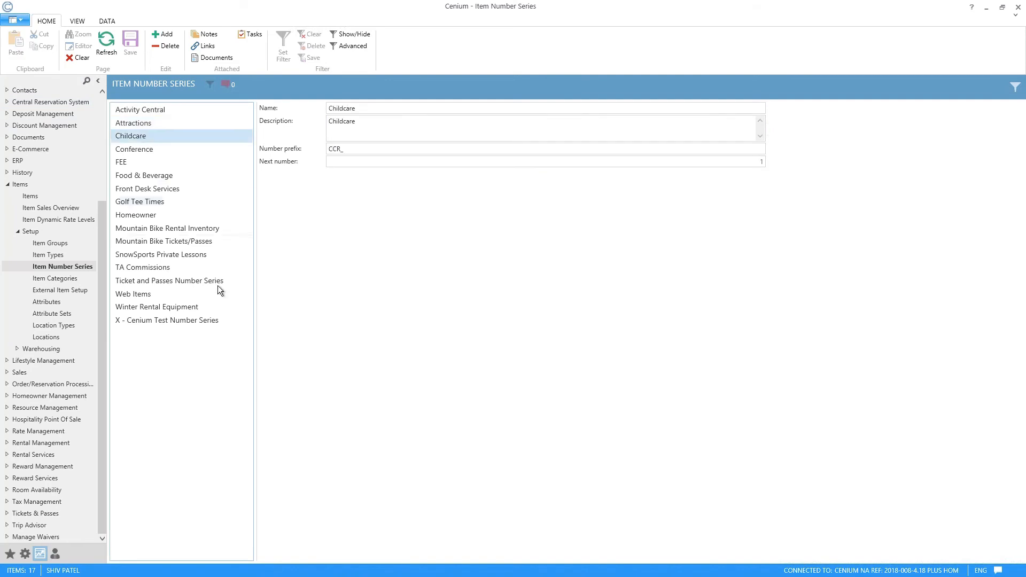
# Step: Check the item number of the 1 Day Ticket item against the name and prefix of the Attractions number series
pyautogui.click(38, 196)
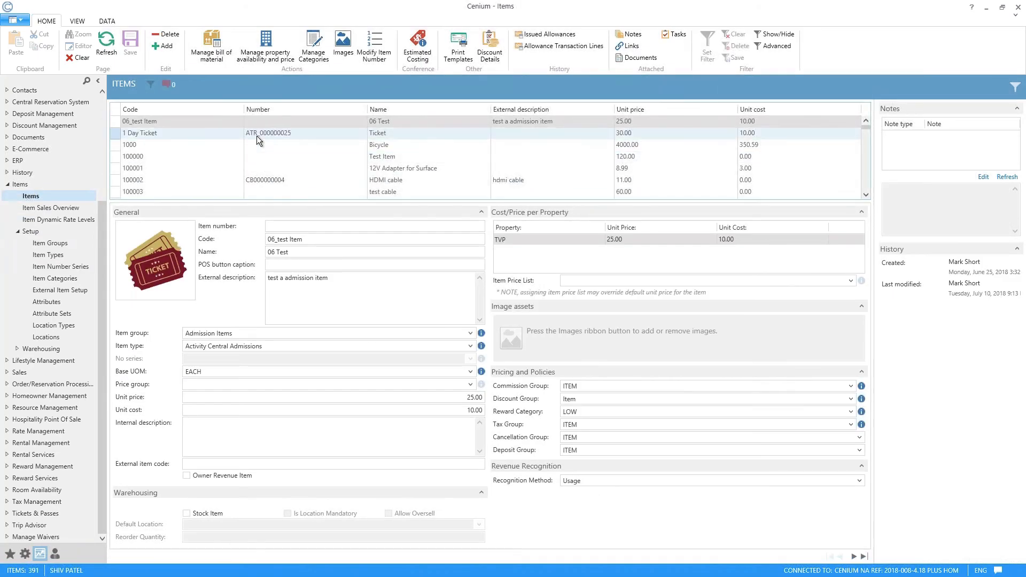
pyautogui.click(256, 136)
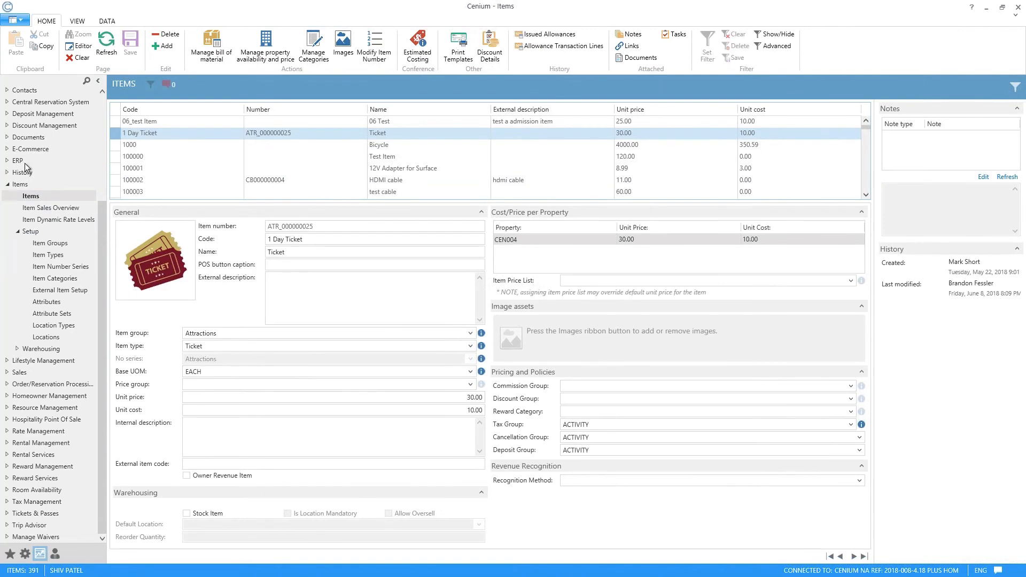
pyautogui.click(63, 266)
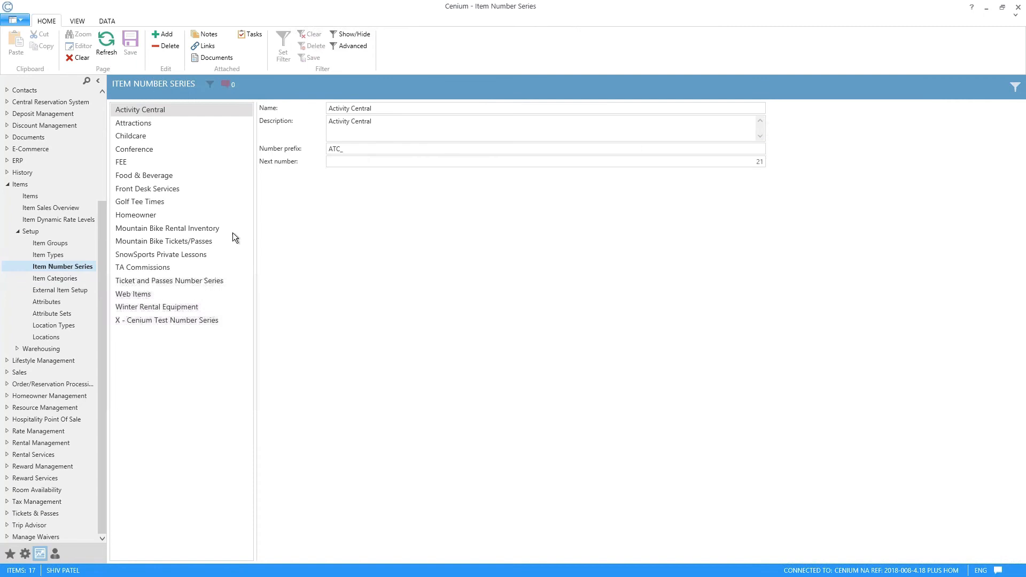
pyautogui.click(143, 127)
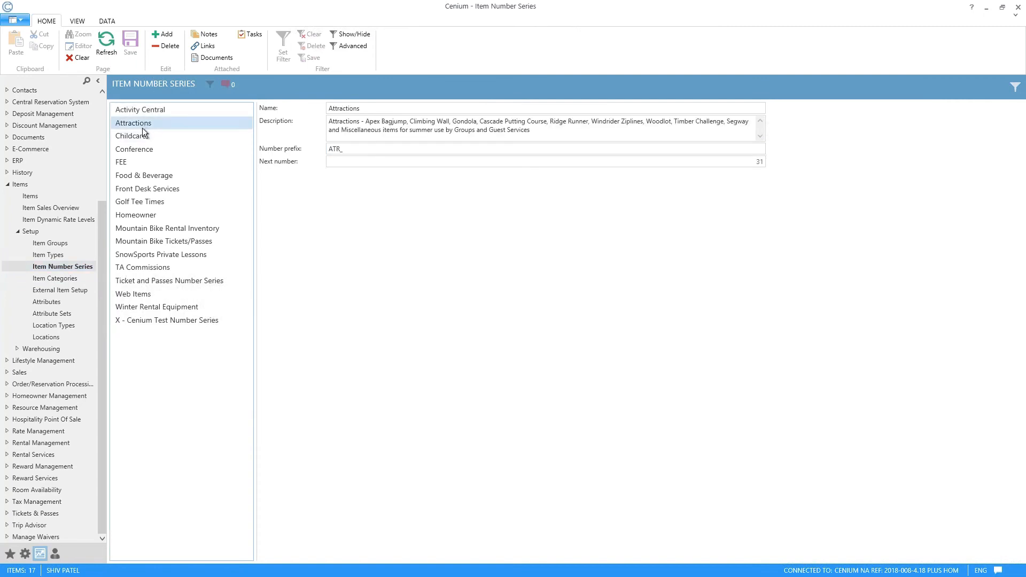
pyautogui.click(389, 111)
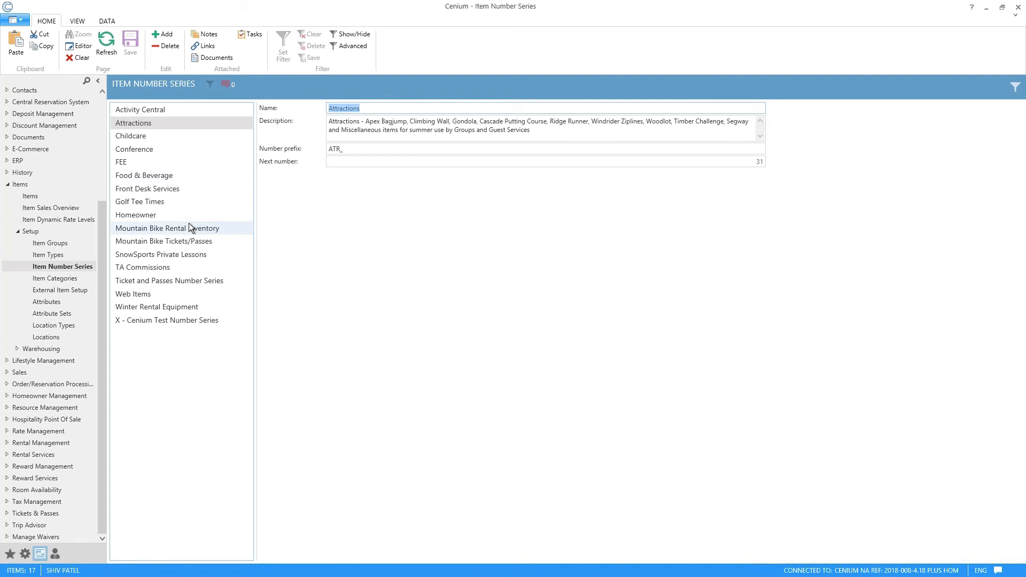
# Step: Open the Item Types setup and review the Meal Vouchers type's name, description and available default number series
pyautogui.click(49, 254)
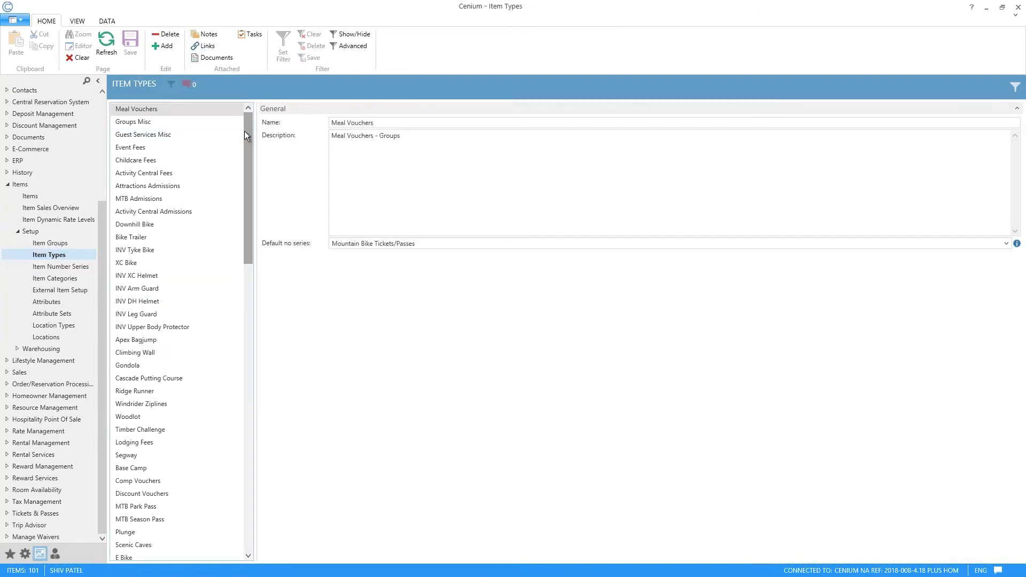
pyautogui.moveTo(247, 131)
pyautogui.mouseDown()
pyautogui.moveTo(235, 162)
pyautogui.moveTo(229, 287)
pyautogui.moveTo(246, 409)
pyautogui.moveTo(262, 356)
pyautogui.moveTo(236, 313)
pyautogui.moveTo(248, 319)
pyautogui.moveTo(250, 133)
pyautogui.mouseUp()
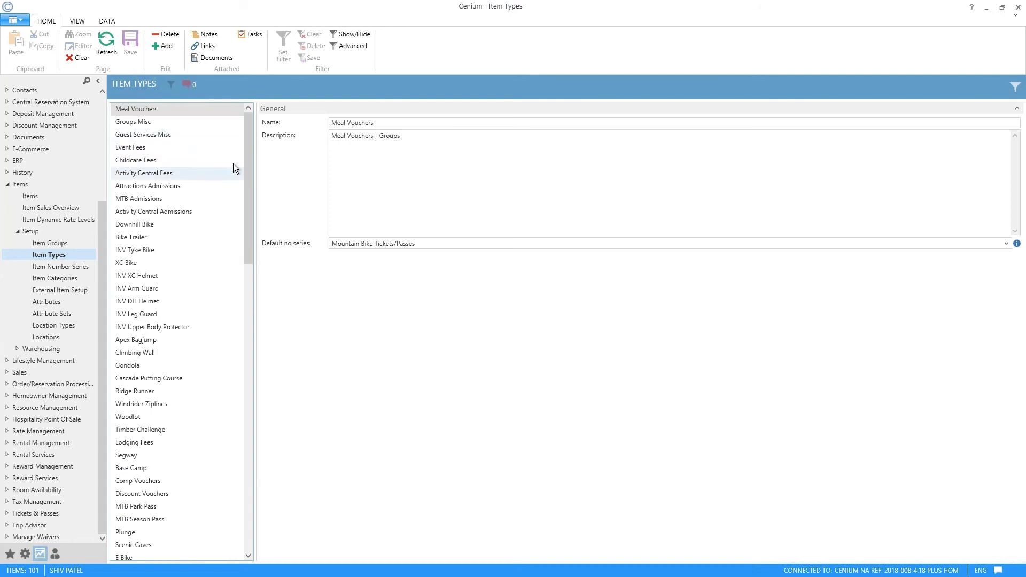
pyautogui.moveTo(249, 156); pyautogui.dragTo(251, 158)
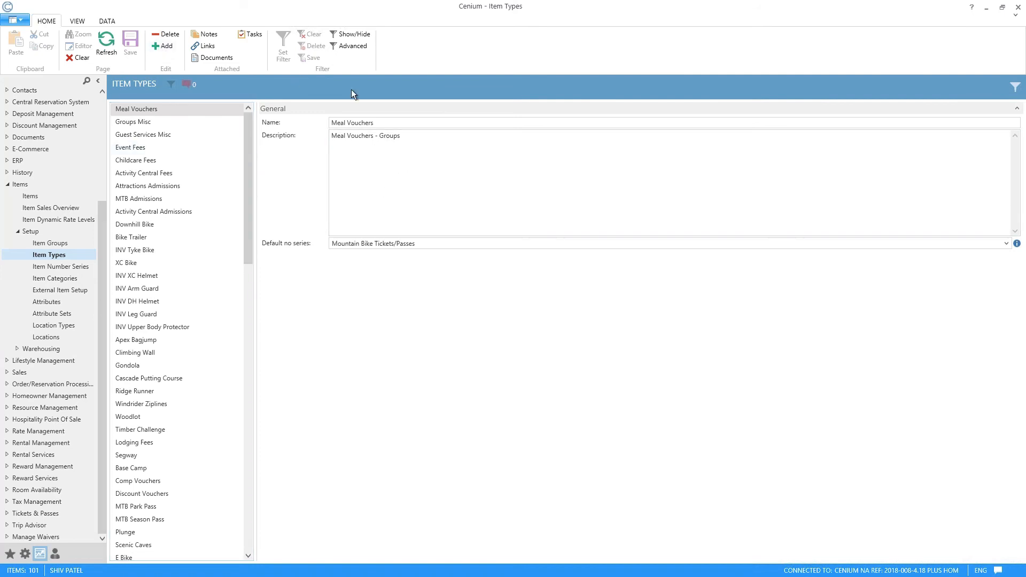
pyautogui.moveTo(406, 124); pyautogui.dragTo(300, 124)
pyautogui.moveTo(428, 137); pyautogui.dragTo(265, 131)
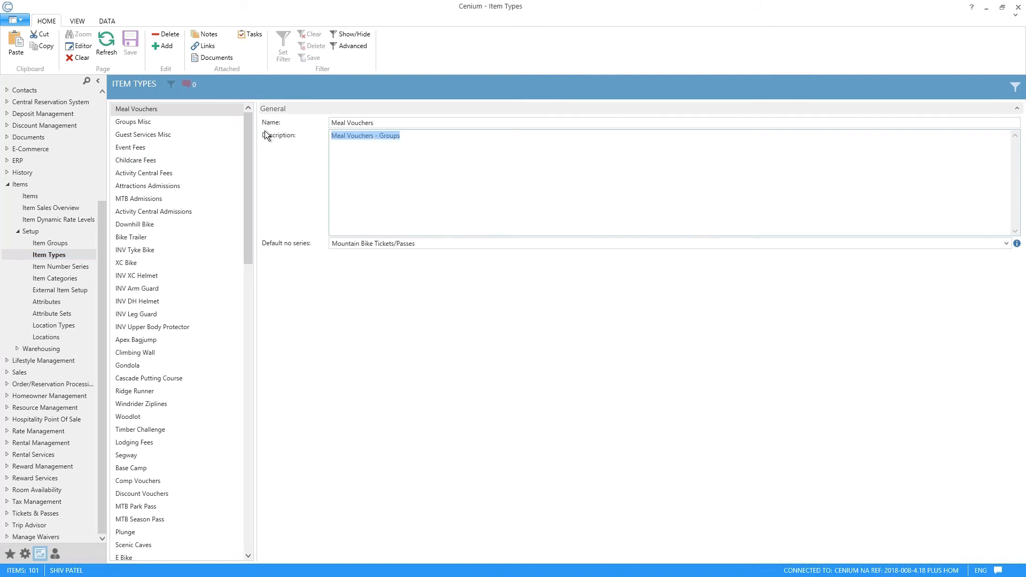
pyautogui.click(1007, 244)
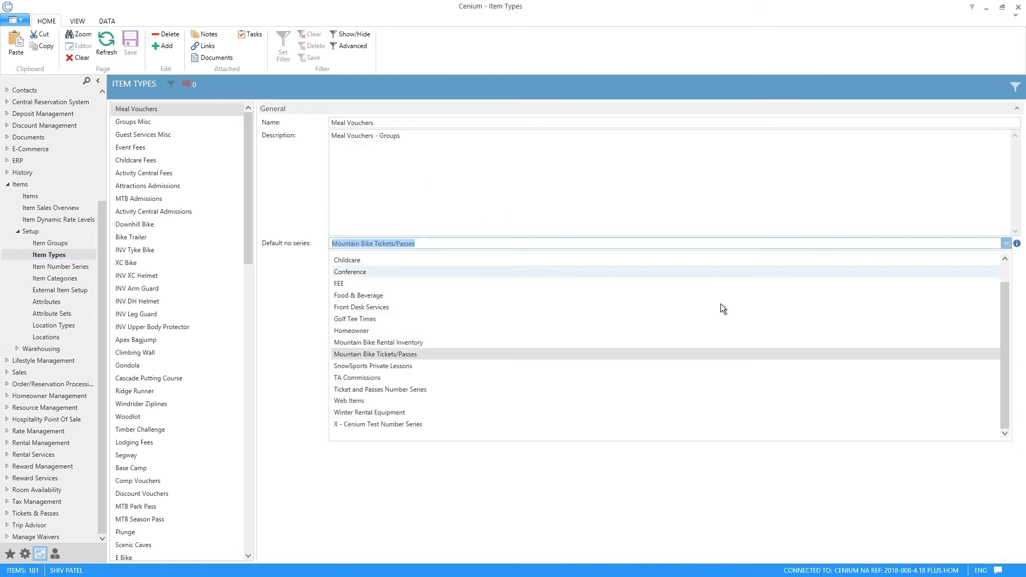
pyautogui.scroll(1, 556, 334)
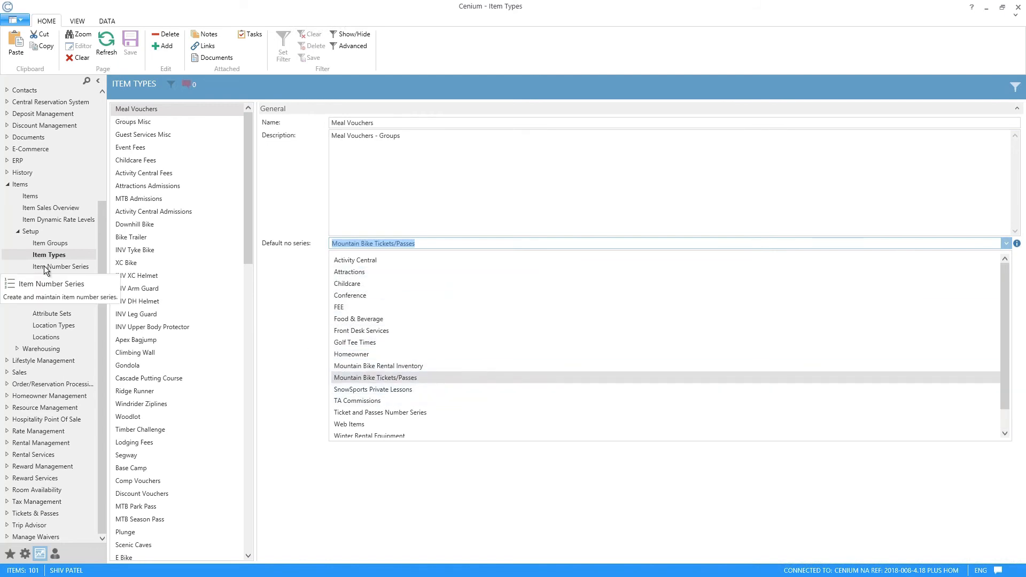
pyautogui.click(316, 330)
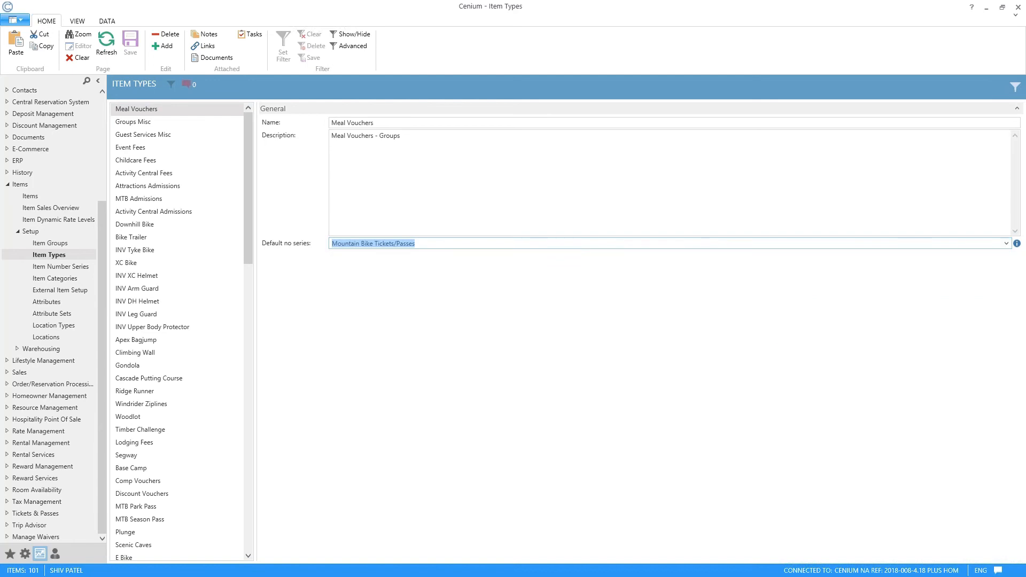
# Step: Open the Item Groups setup and review the names and descriptions of the Childcare, Groups - Recreation, Room Revenue and Food Revenue groups
pyautogui.click(49, 243)
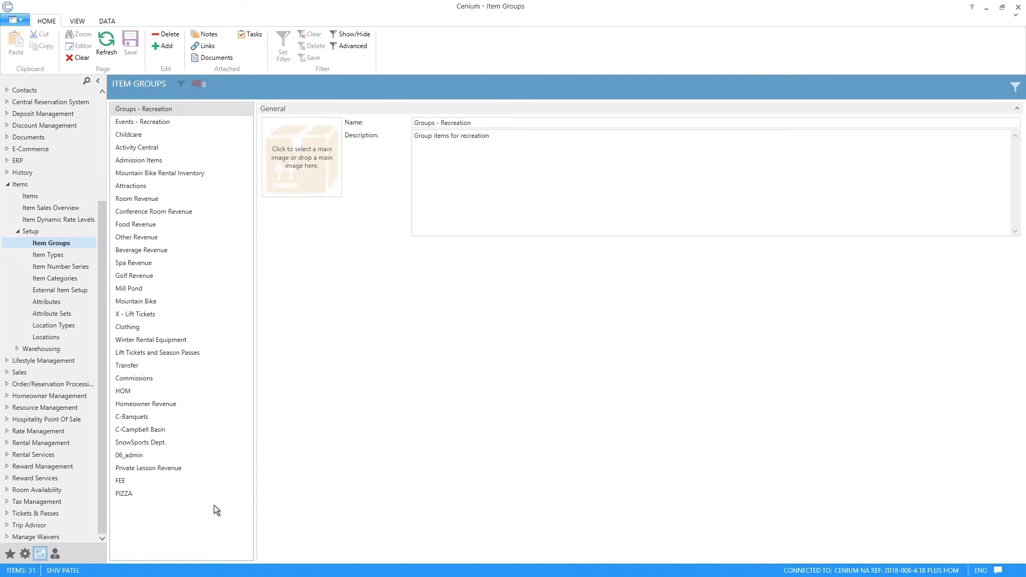
pyautogui.click(167, 137)
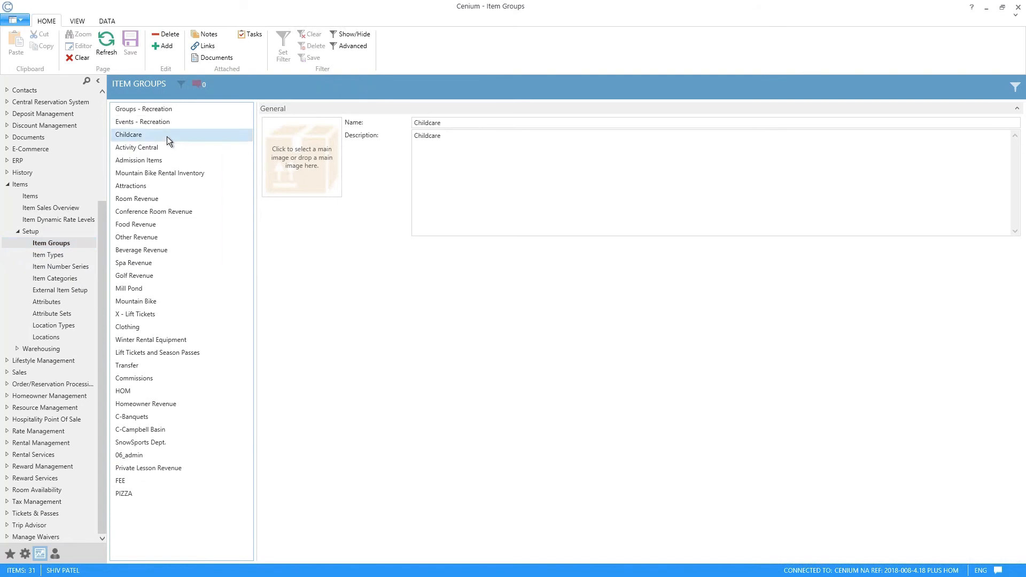
pyautogui.click(162, 110)
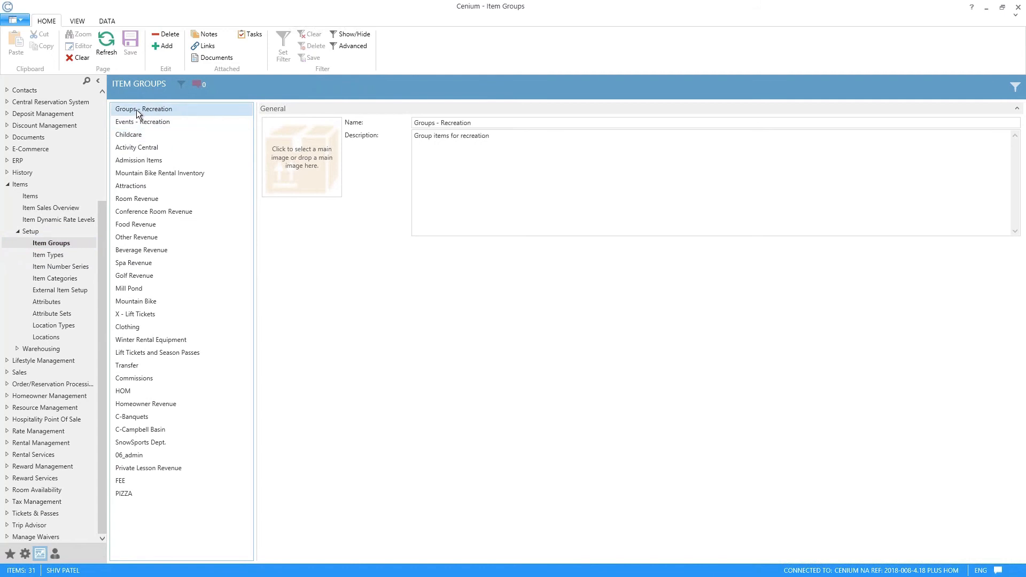
pyautogui.click(118, 214)
pyautogui.click(134, 199)
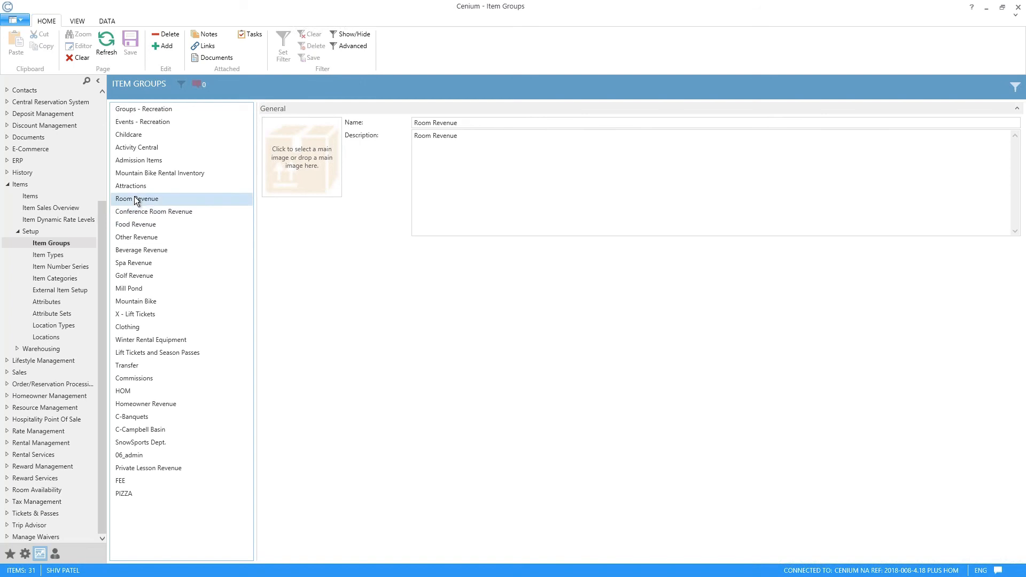
pyautogui.click(139, 225)
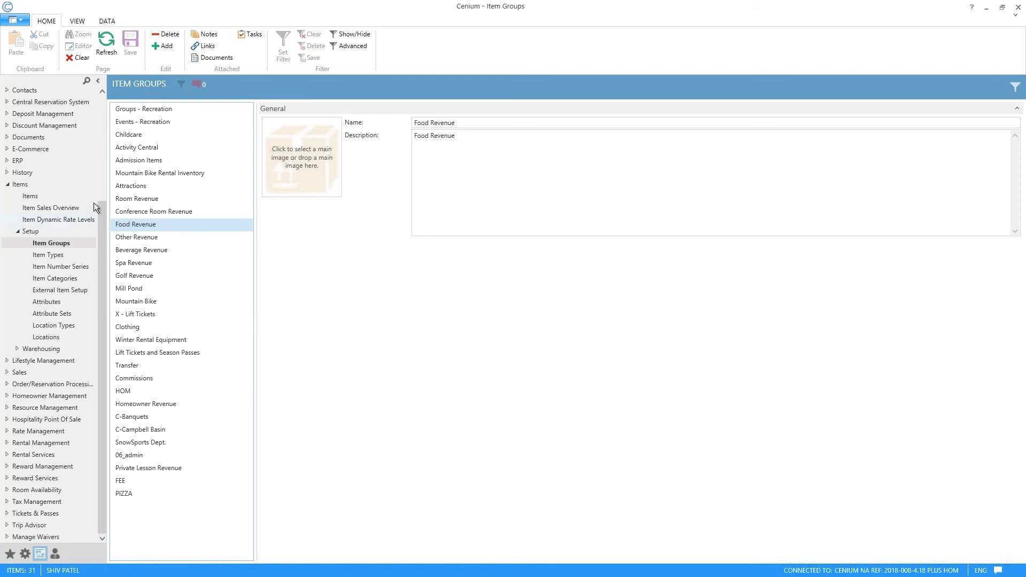
# Step: Start a new record in the Items list, entering Smart Water as both its code and name
pyautogui.click(34, 196)
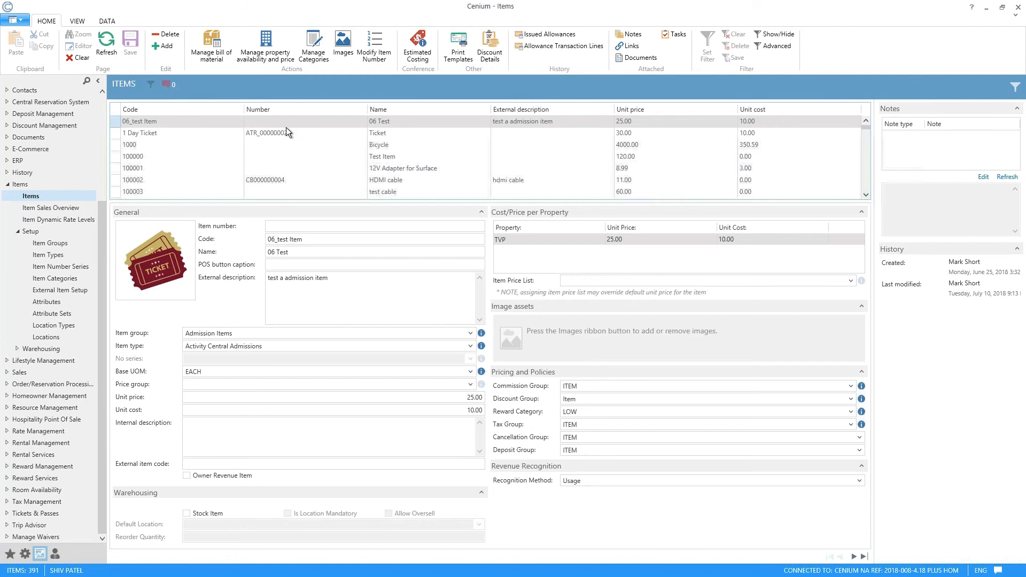
pyautogui.click(167, 47)
pyautogui.click(608, 179)
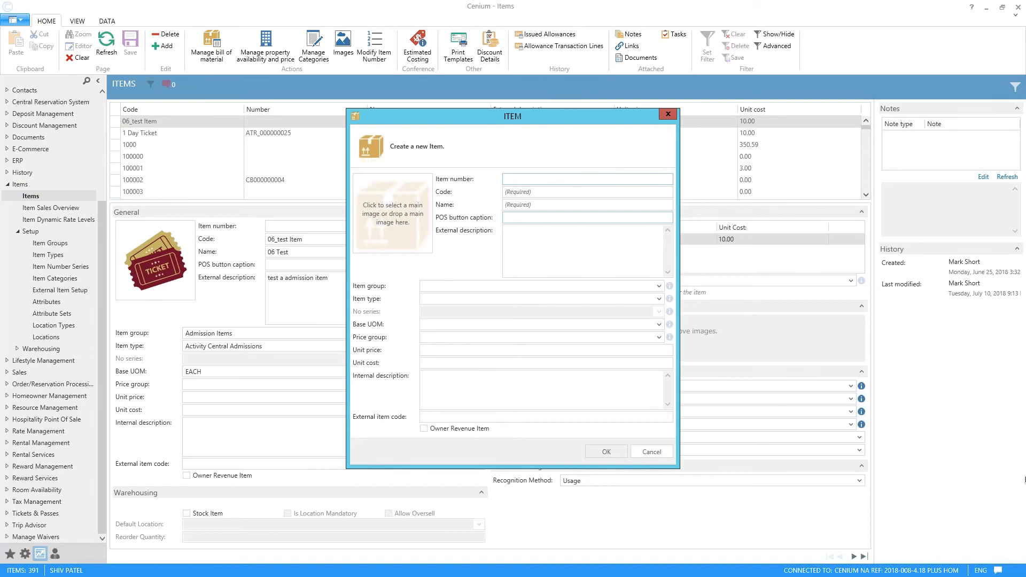
pyautogui.press('Tab')
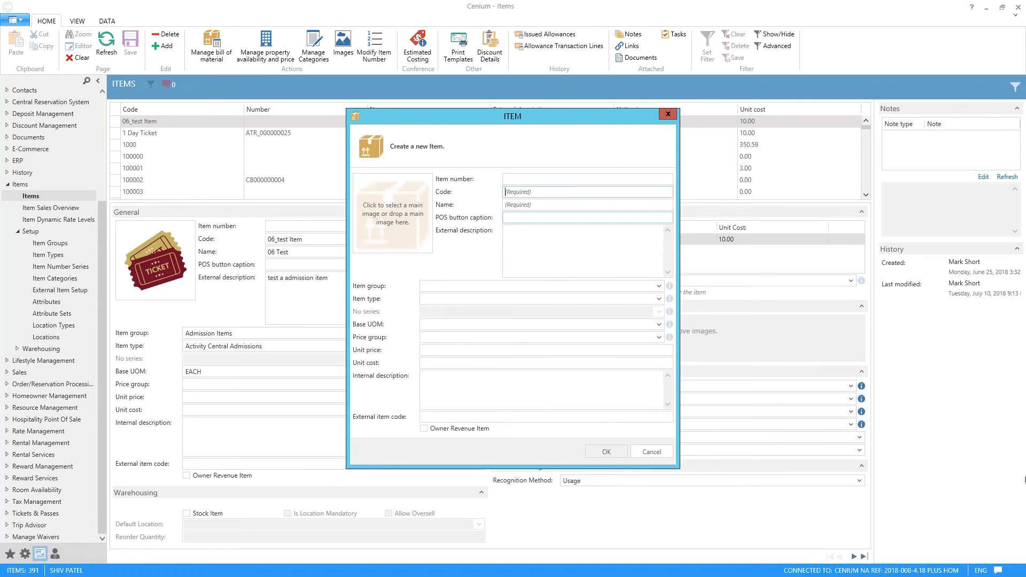
pyautogui.write('Smart Water')
pyautogui.press('Tab')
pyautogui.write('Smart Water')
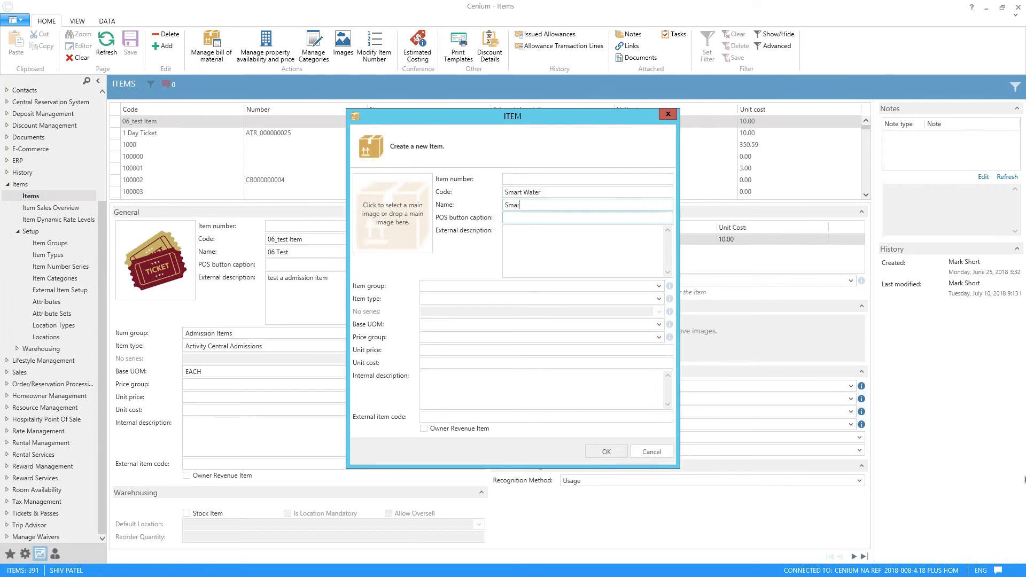
# Step: Give the new item the POS button caption SW and the external description Smart Water
pyautogui.press('Tab')
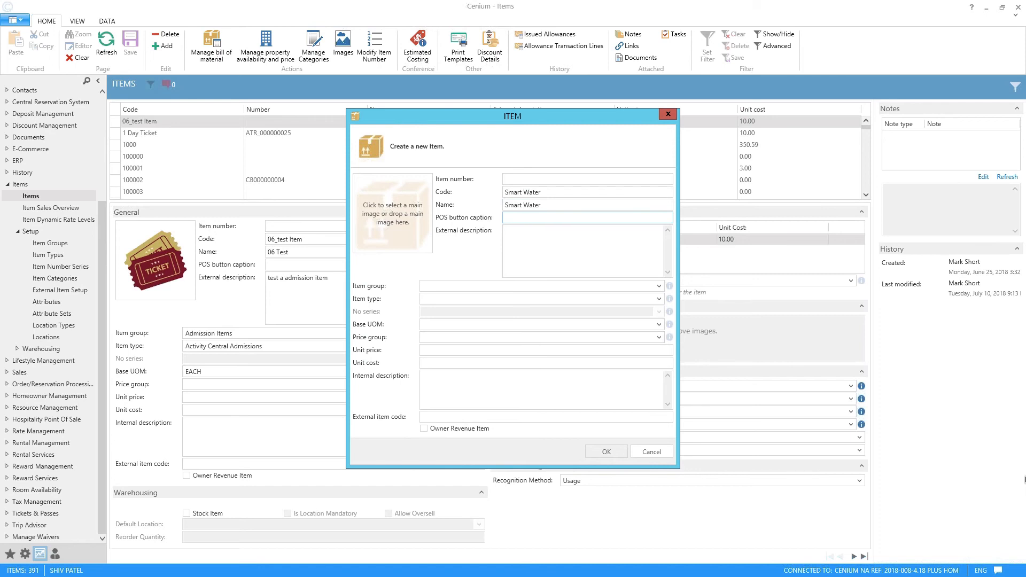
pyautogui.write('SW')
pyautogui.press('Tab')
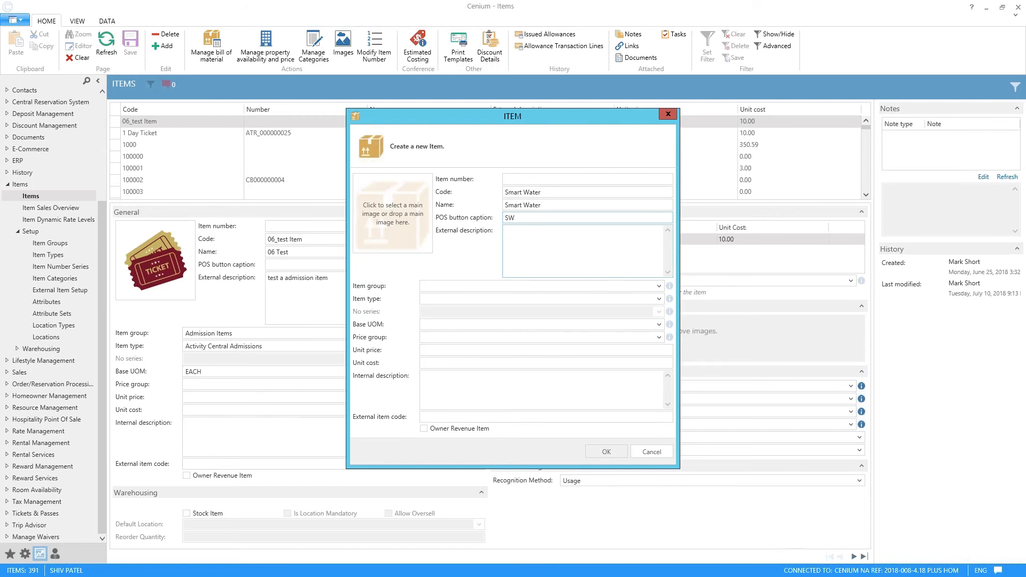
pyautogui.write('Smart Water')
# Step: Assign the new item to the Food Revenue item group and the Food & Beverage item type
pyautogui.click(658, 286)
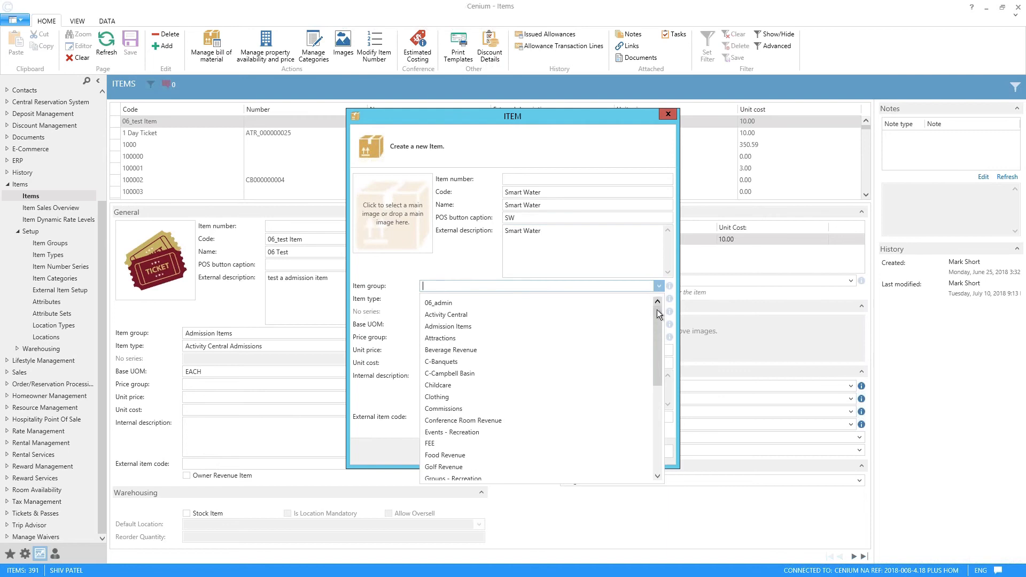
pyautogui.moveTo(657, 317); pyautogui.dragTo(656, 349)
pyautogui.click(505, 384)
pyautogui.click(657, 300)
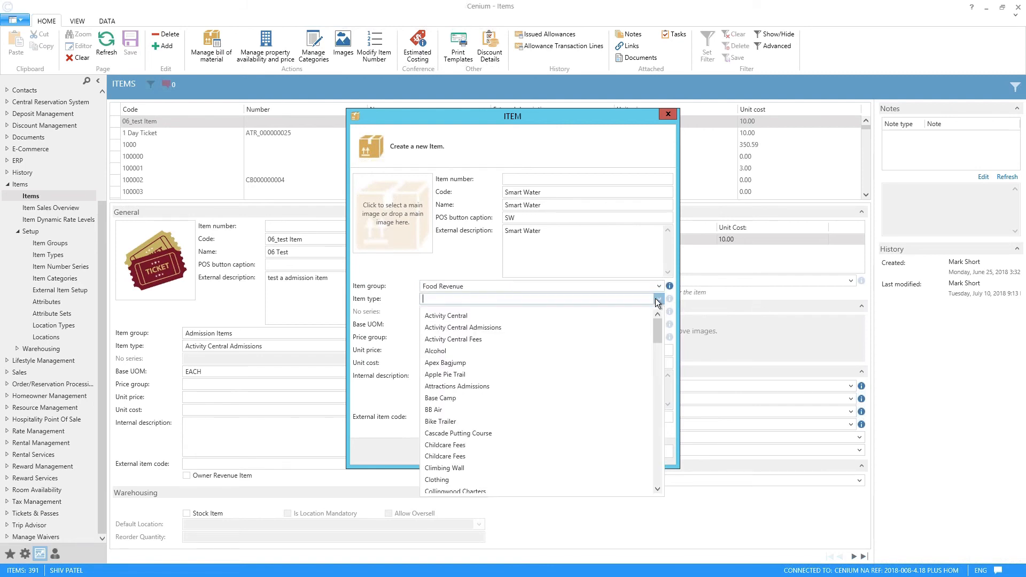
pyautogui.moveTo(655, 335)
pyautogui.mouseDown()
pyautogui.moveTo(658, 487)
pyautogui.moveTo(661, 328)
pyautogui.mouseUp()
pyautogui.moveTo(656, 325); pyautogui.dragTo(656, 354)
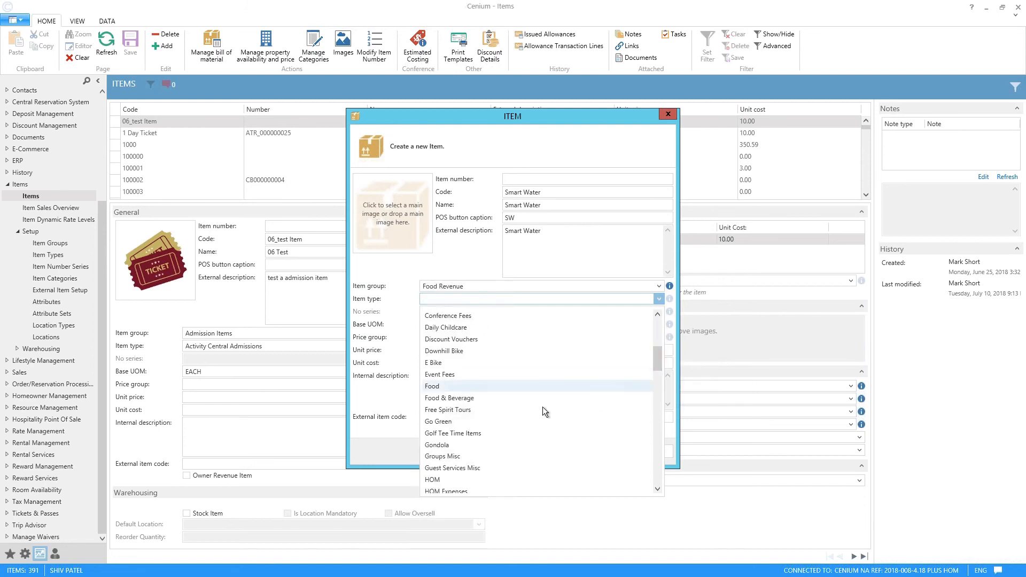
pyautogui.click(493, 398)
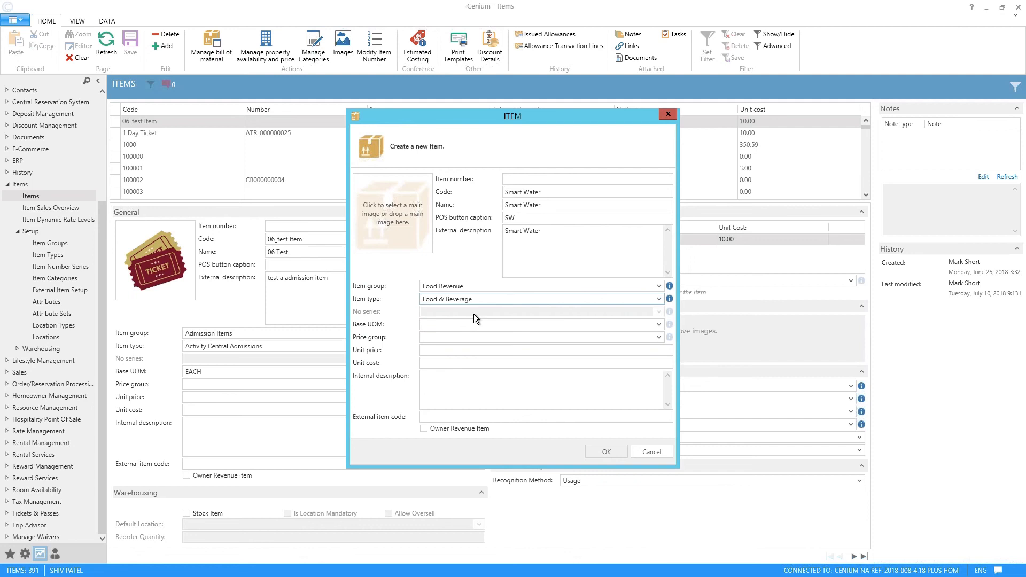
# Step: Set the new item's base UOM to EACH and its price group to FOOD
pyautogui.click(659, 325)
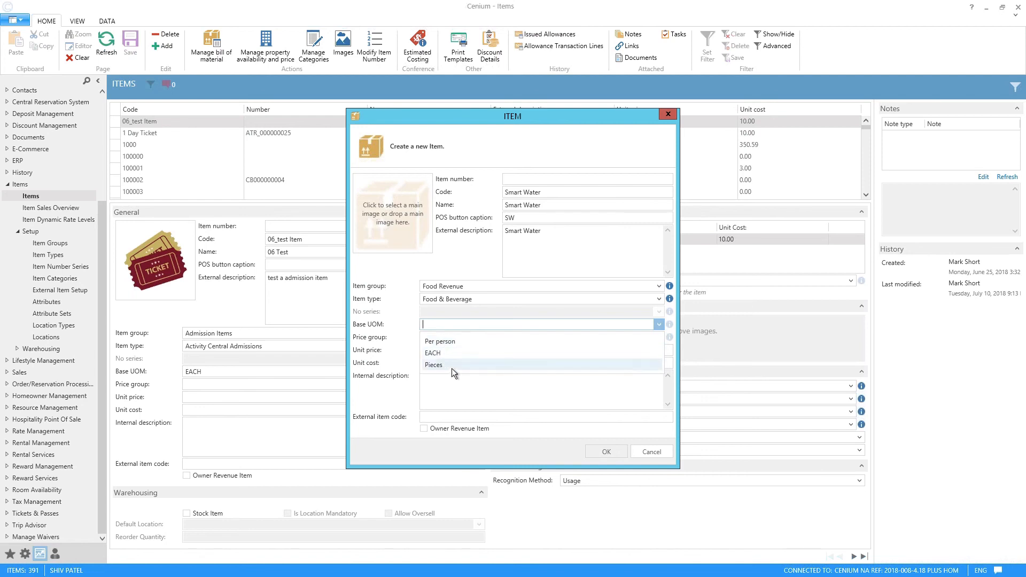
pyautogui.click(459, 353)
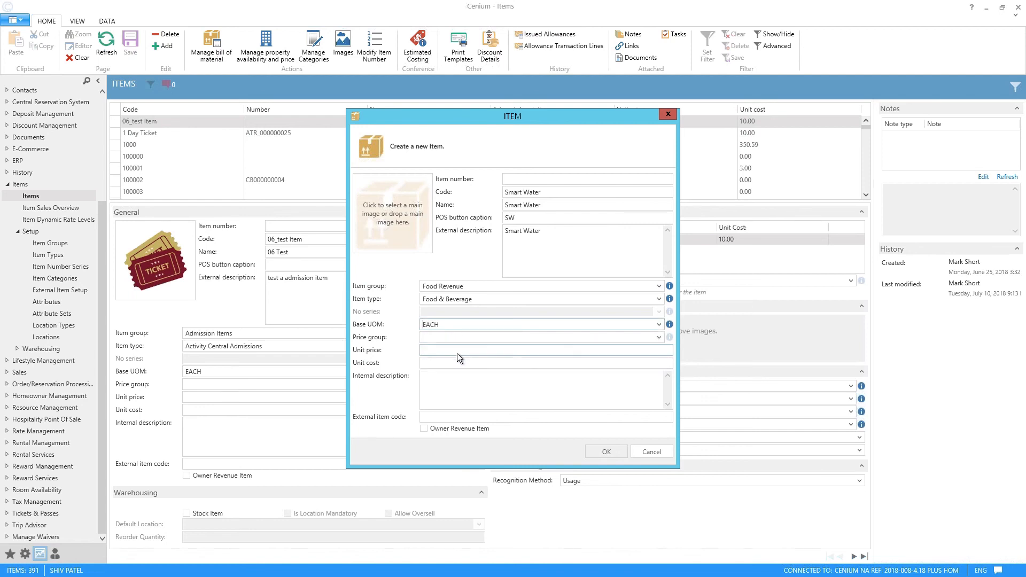
pyautogui.click(631, 338)
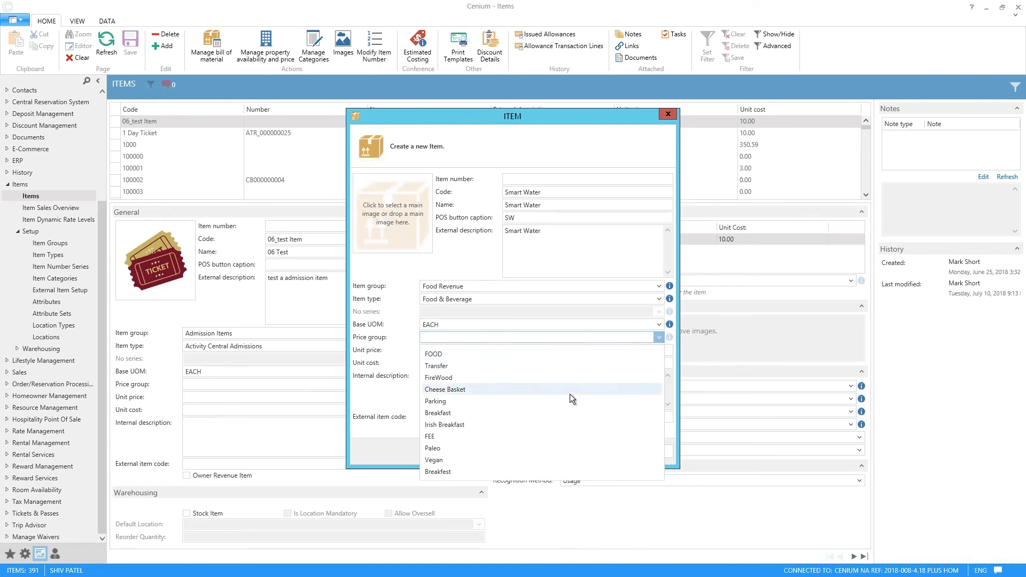
pyautogui.click(437, 355)
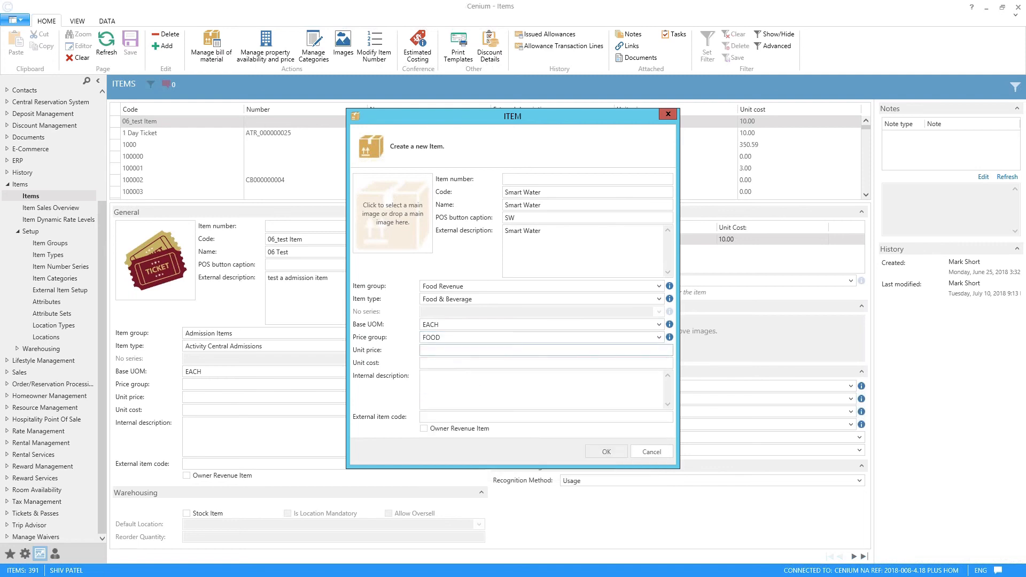
# Step: Enter a unit price of 25 and a unit cost of 10 for the new item
pyautogui.write('25')
pyautogui.press('Tab')
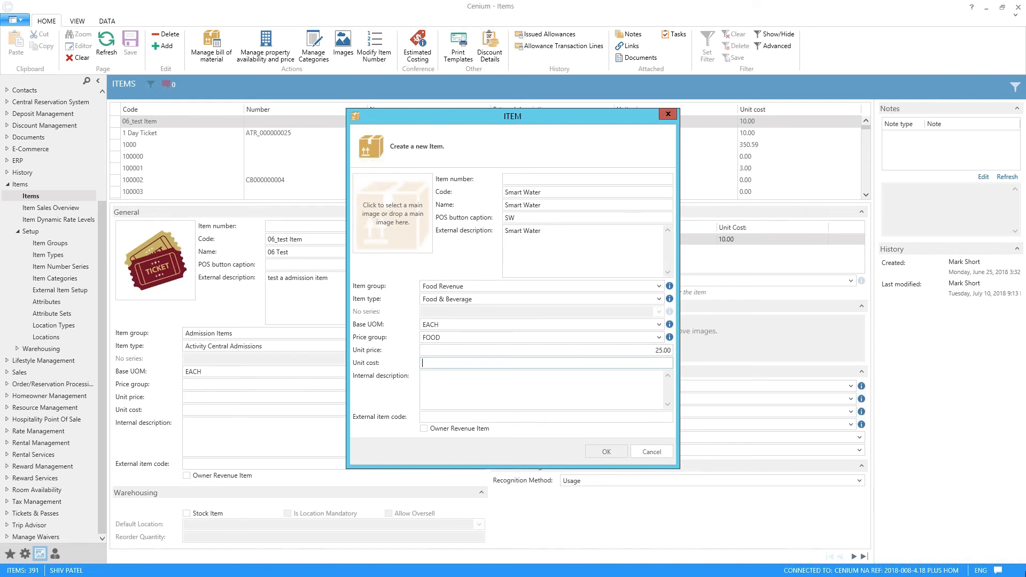
pyautogui.write('10')
pyautogui.press('Tab')
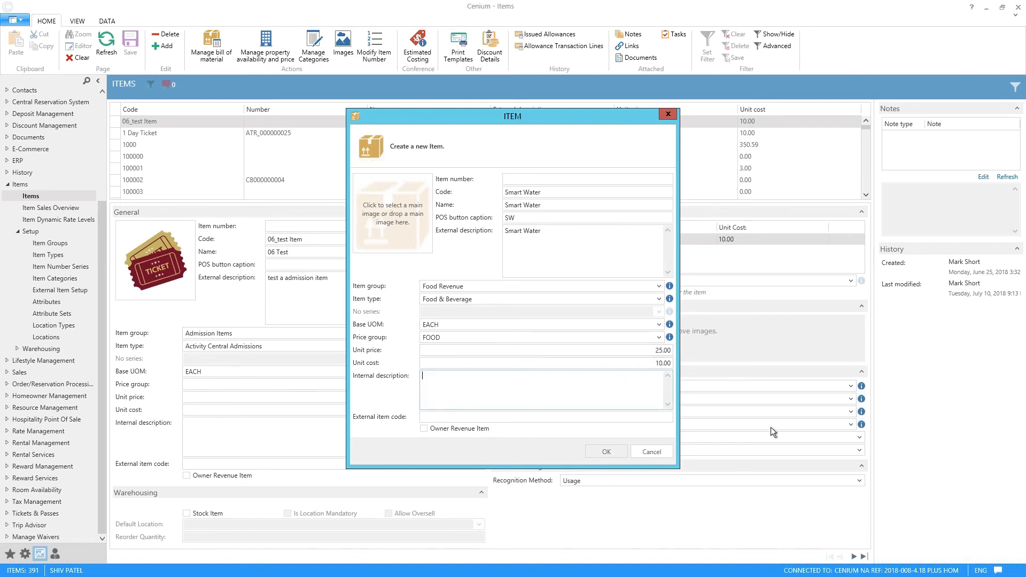
# Step: Set the unit cost to 1.5, leave the internal description and external item code empty, and create the Smart Water item
pyautogui.click(631, 363)
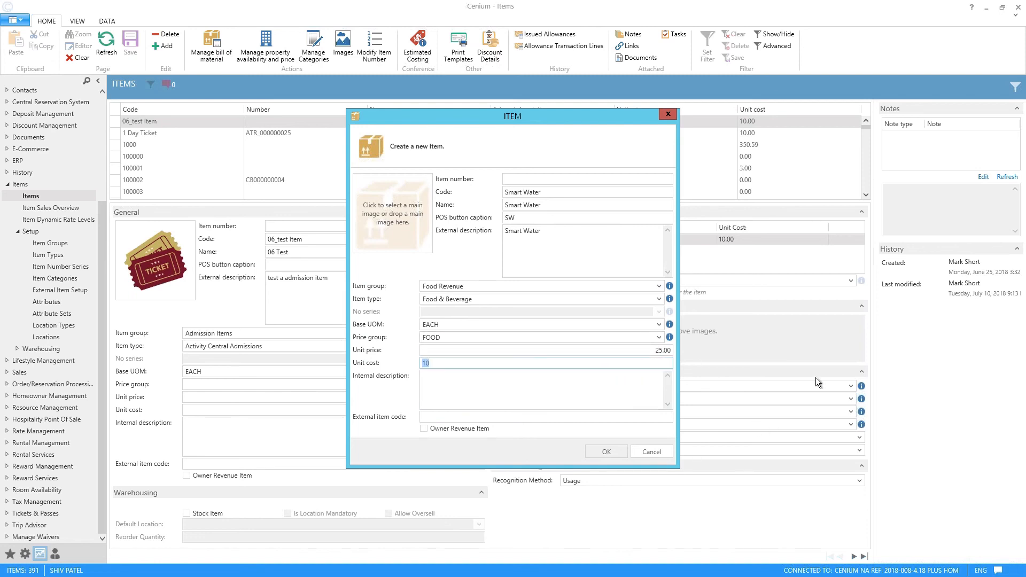
pyautogui.write('1.5')
pyautogui.press('Tab')
pyautogui.press('Tab')
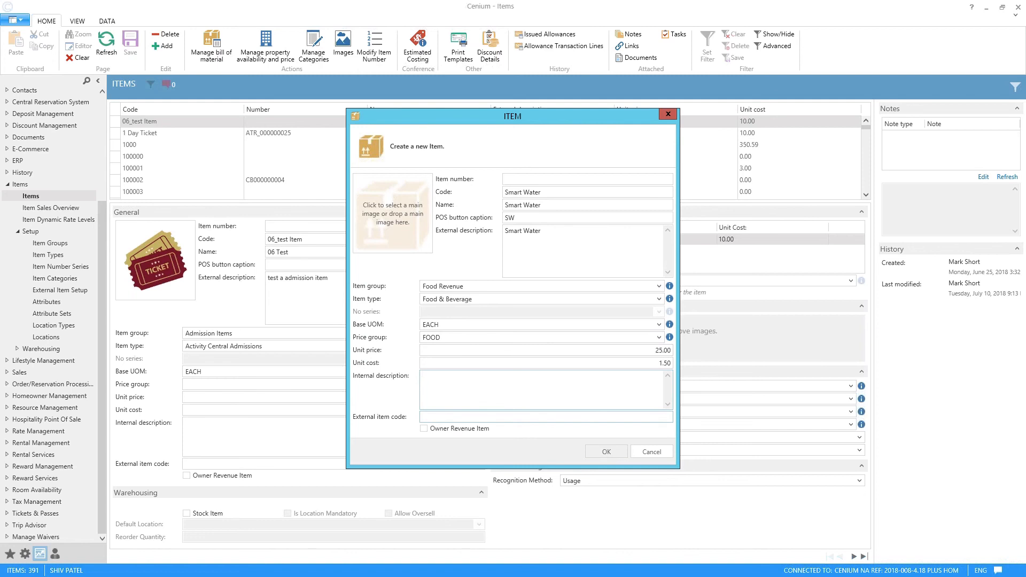
pyautogui.press('Tab')
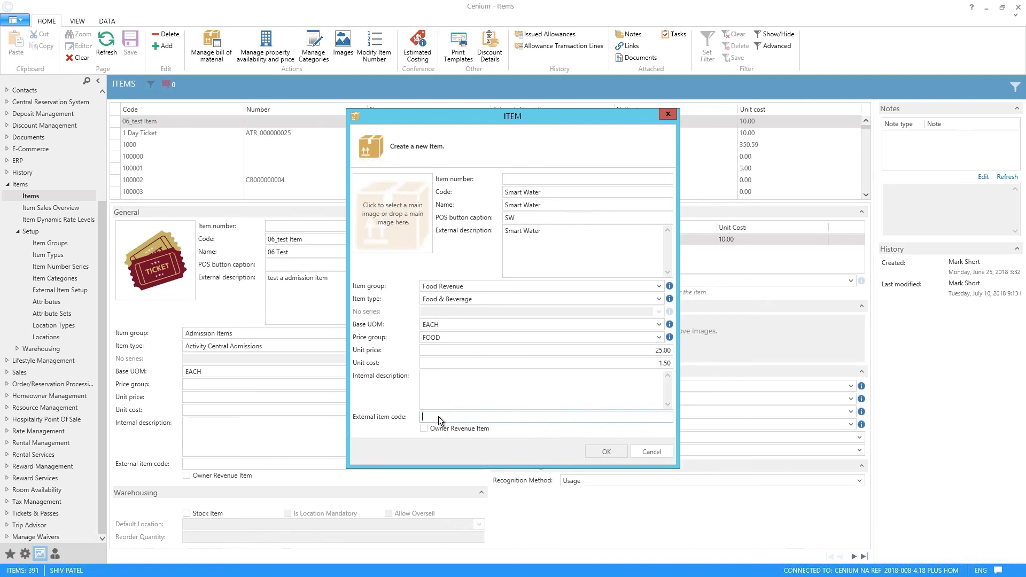
pyautogui.click(608, 452)
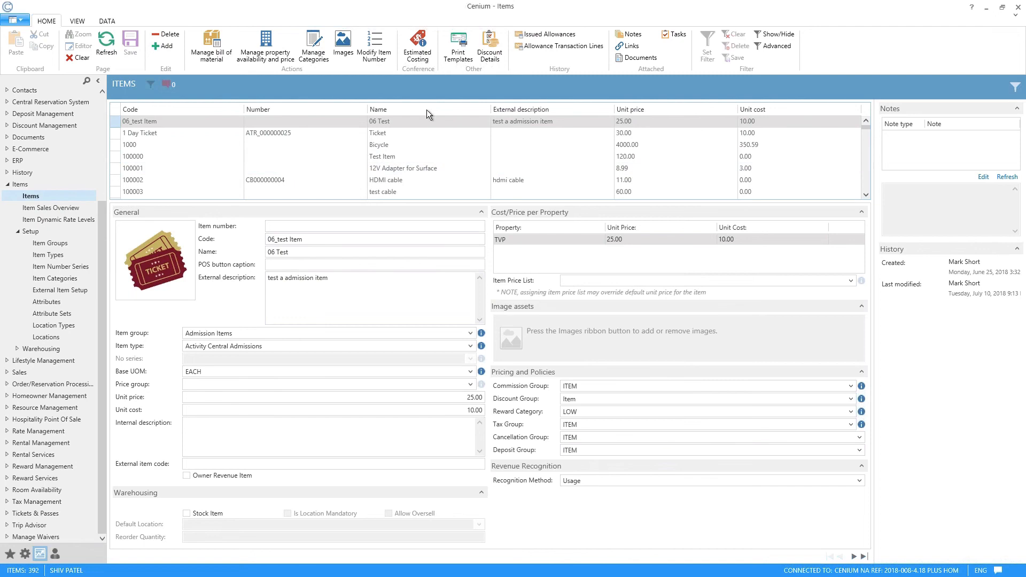
# Step: Open the bill of material of the 1 Day Ticket item and add 1000 - Bicycle with quantity 1
pyautogui.press('Down')
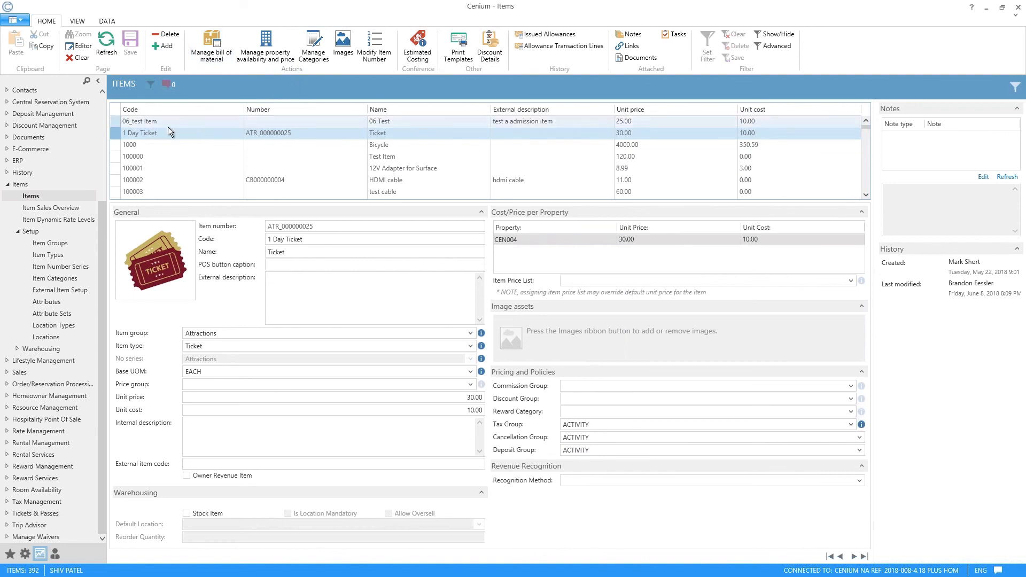
pyautogui.click(215, 52)
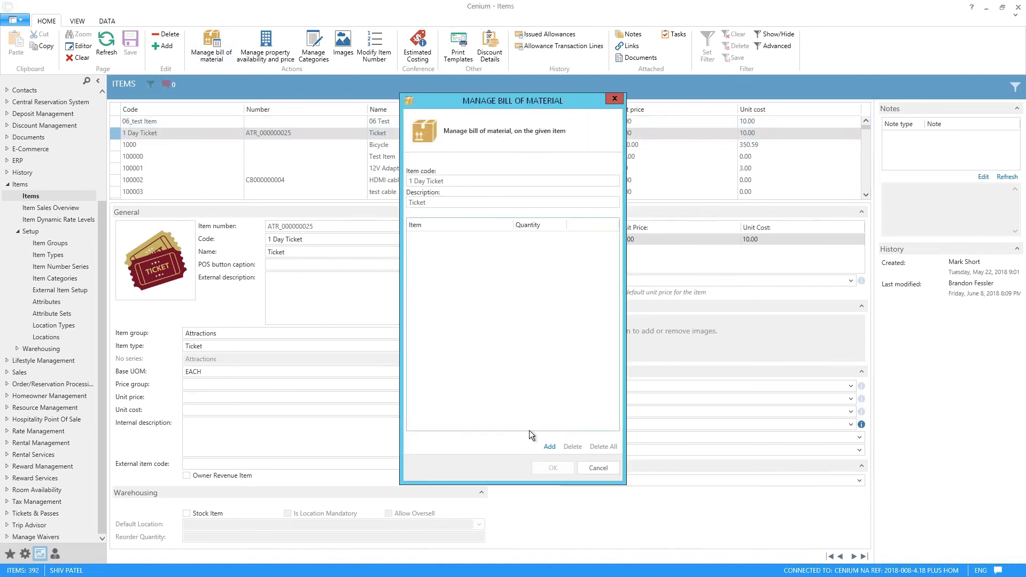
pyautogui.click(549, 446)
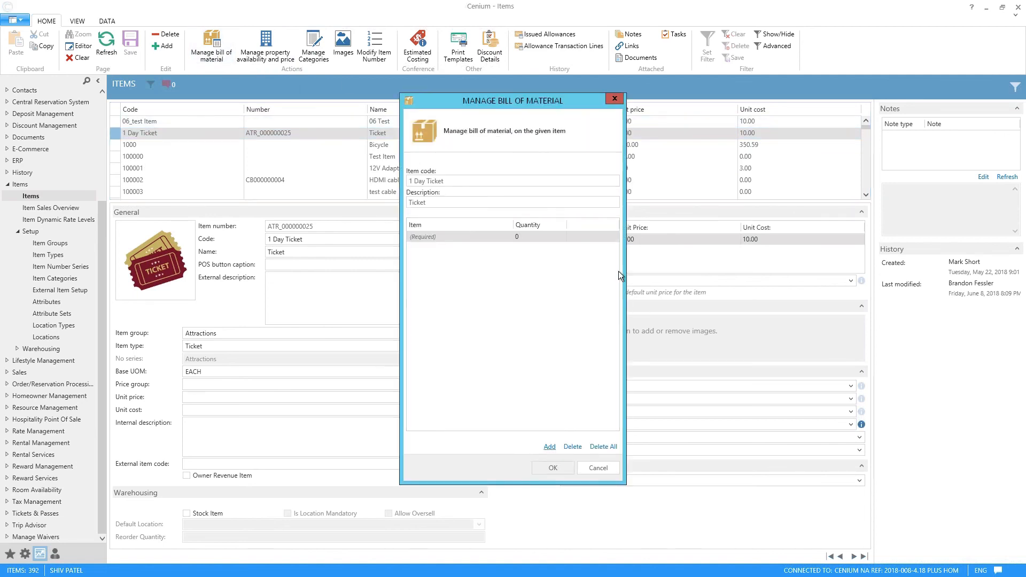
pyautogui.click(506, 238)
pyautogui.click(507, 237)
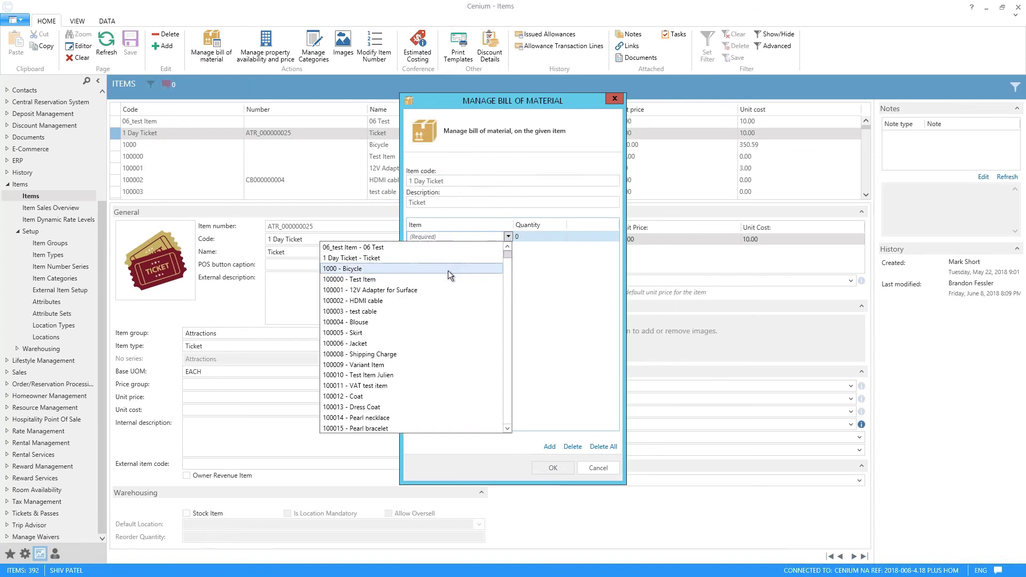
pyautogui.click(431, 269)
pyautogui.click(541, 238)
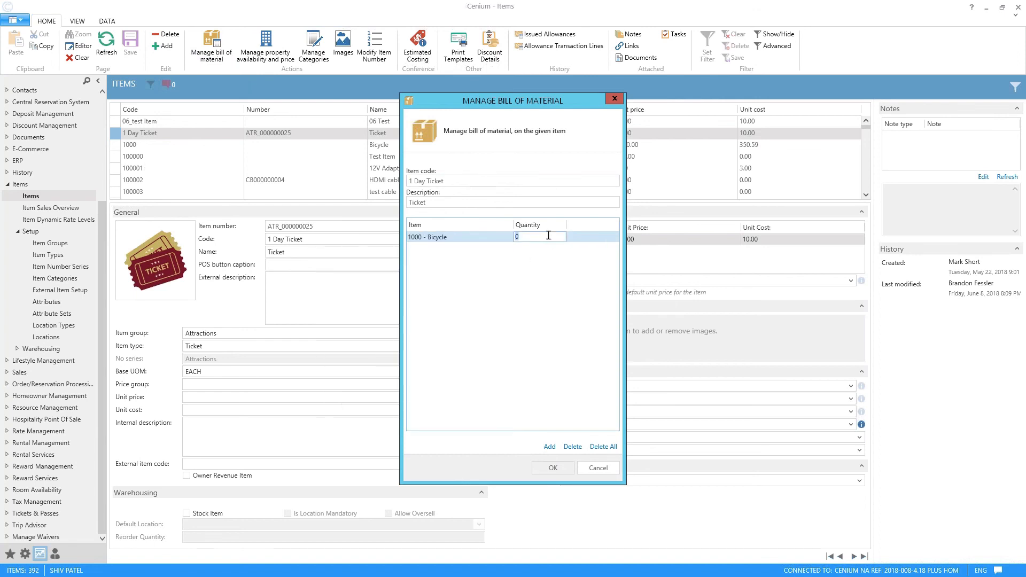
pyautogui.write('1')
# Step: Add 100008 - Shipping Charge with quantity 1 to the 1 Day Ticket's bill of material
pyautogui.click(549, 448)
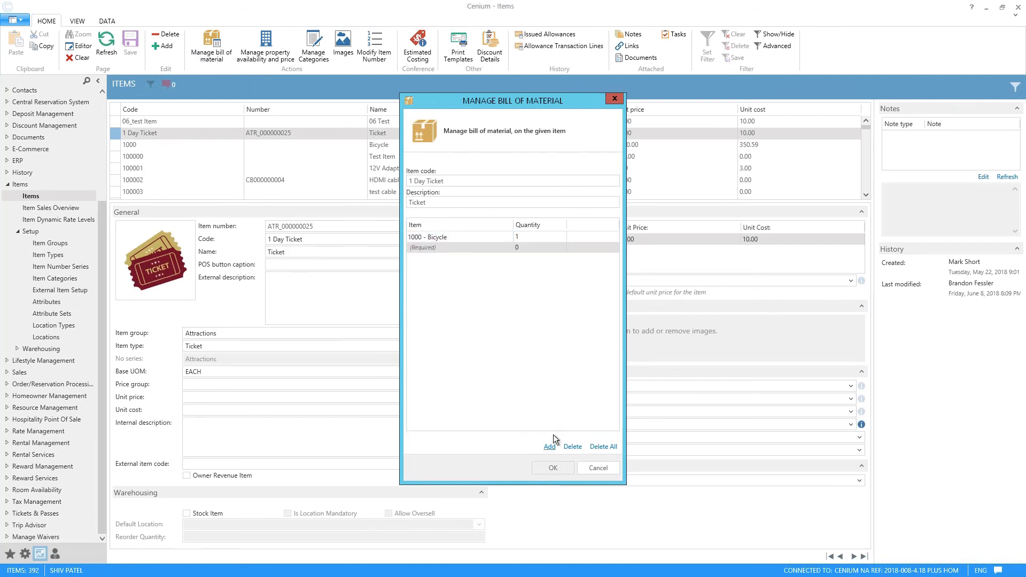
pyautogui.click(507, 247)
pyautogui.click(391, 364)
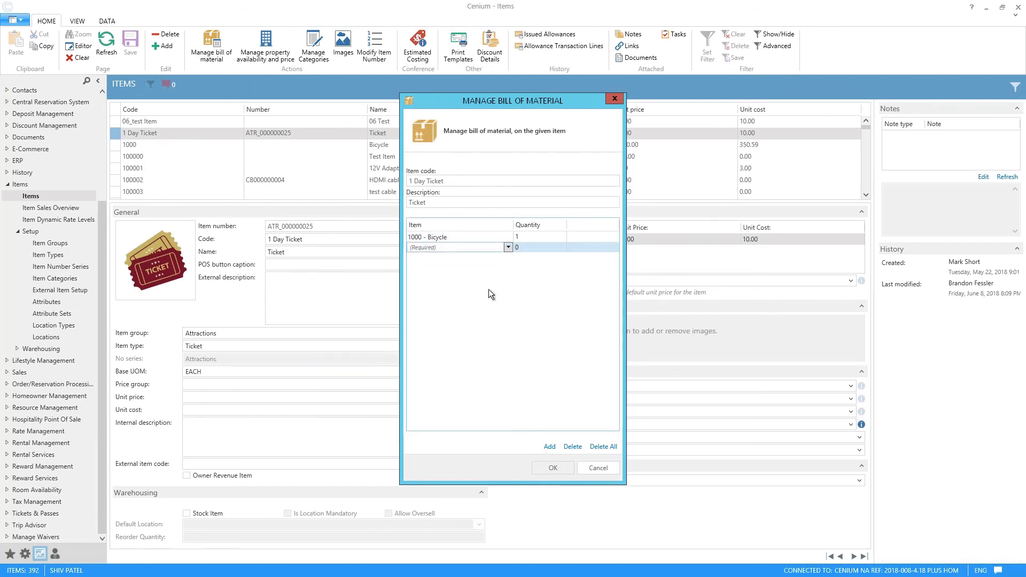
pyautogui.click(539, 249)
pyautogui.write('1')
# Step: Add 1200 - Back Wheel with quantity 1 as the third component and save the bill of material
pyautogui.click(551, 448)
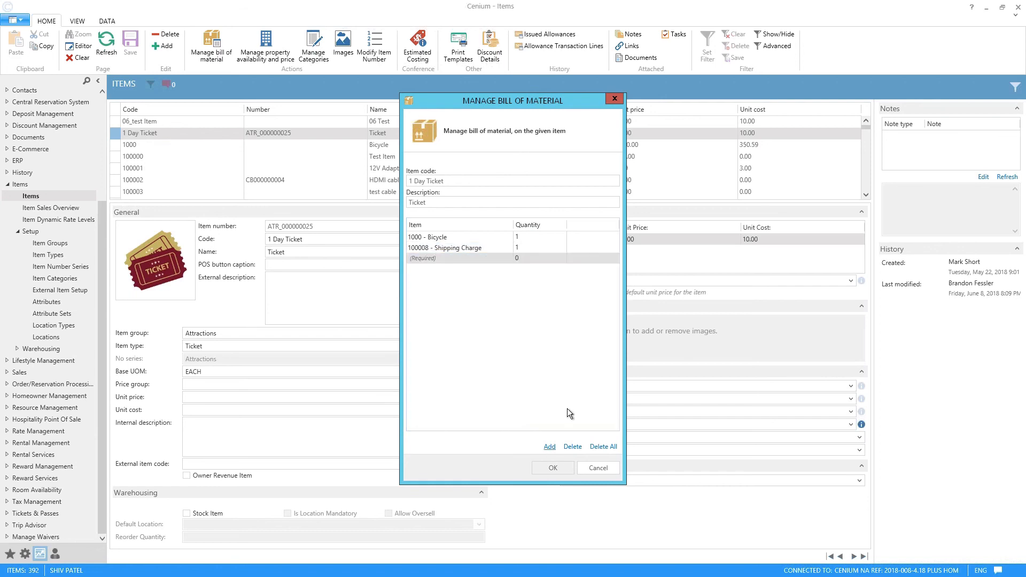
pyautogui.click(500, 249)
pyautogui.click(504, 259)
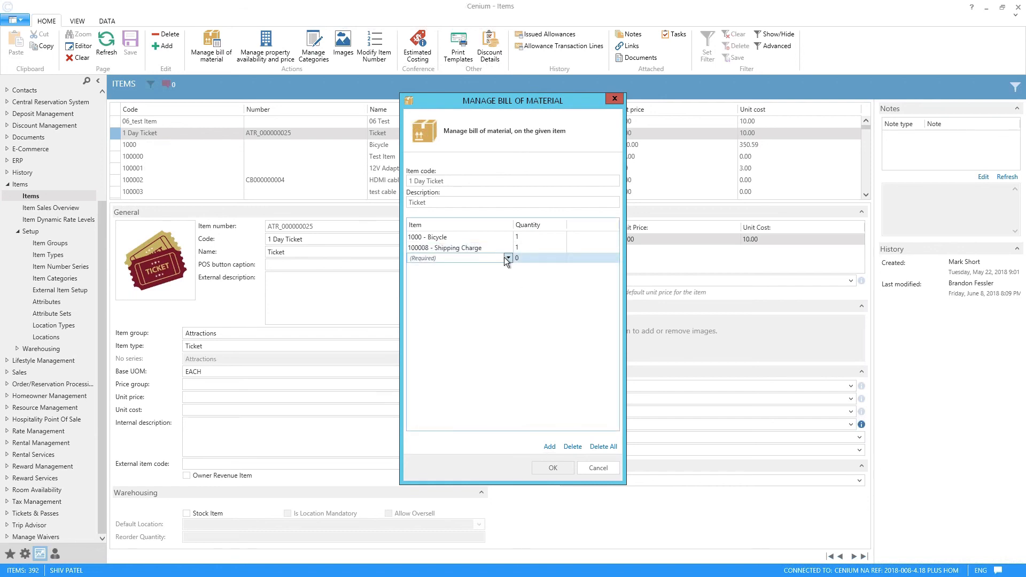
pyautogui.click(507, 257)
pyautogui.click(508, 257)
pyautogui.click(508, 257)
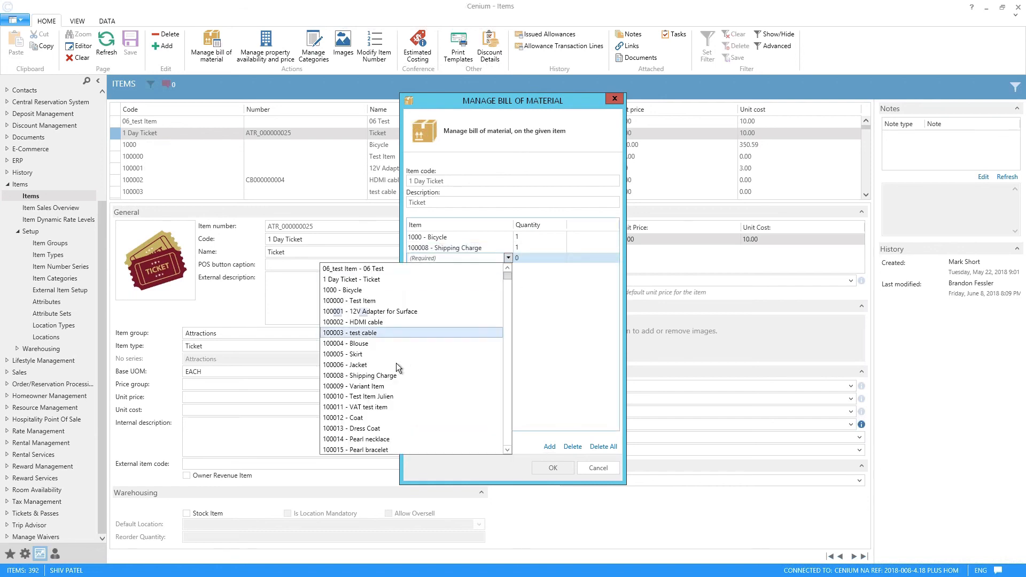
pyautogui.scroll(-10, 397, 394)
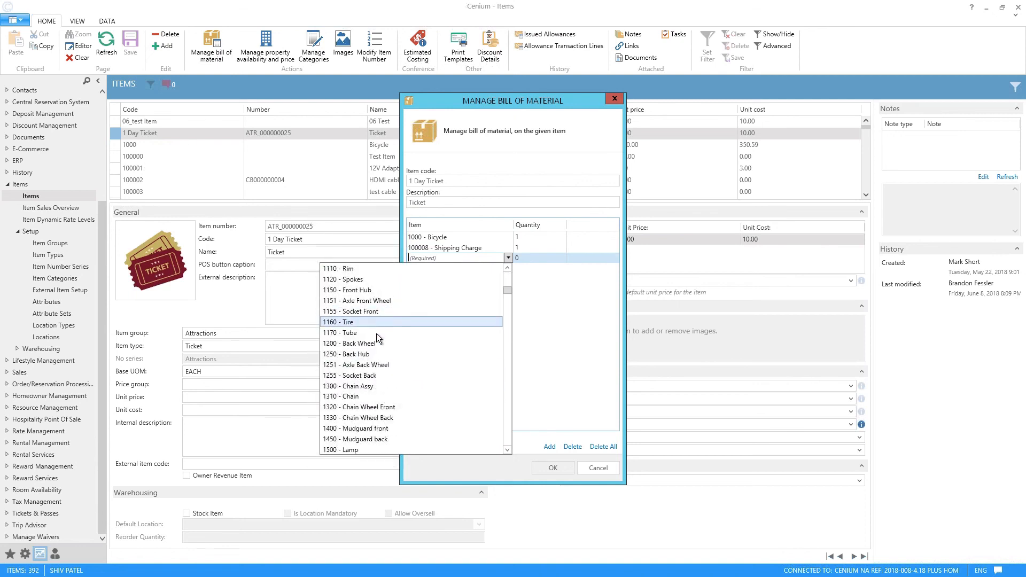
pyautogui.click(431, 346)
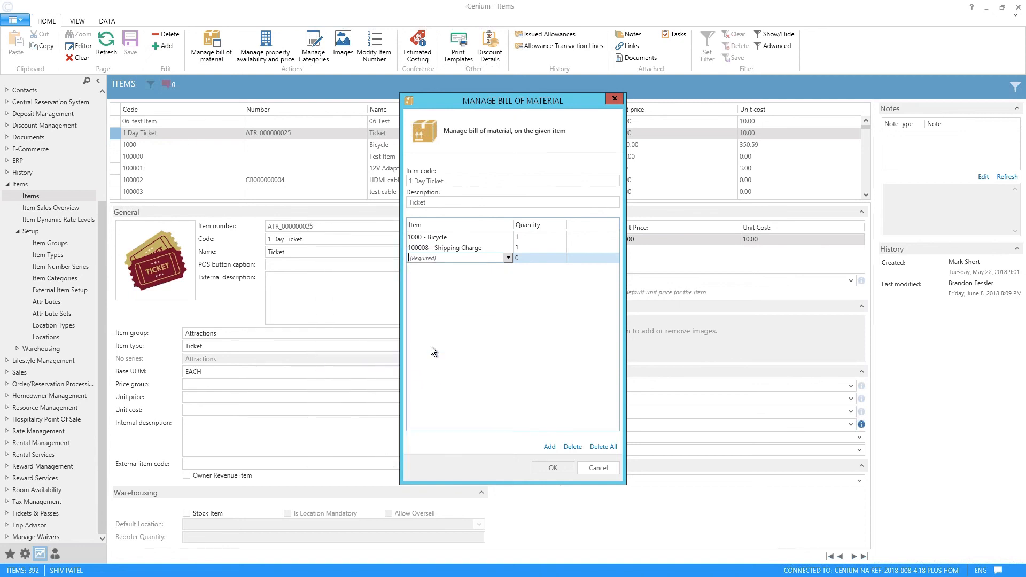
pyautogui.click(529, 254)
pyautogui.write('1')
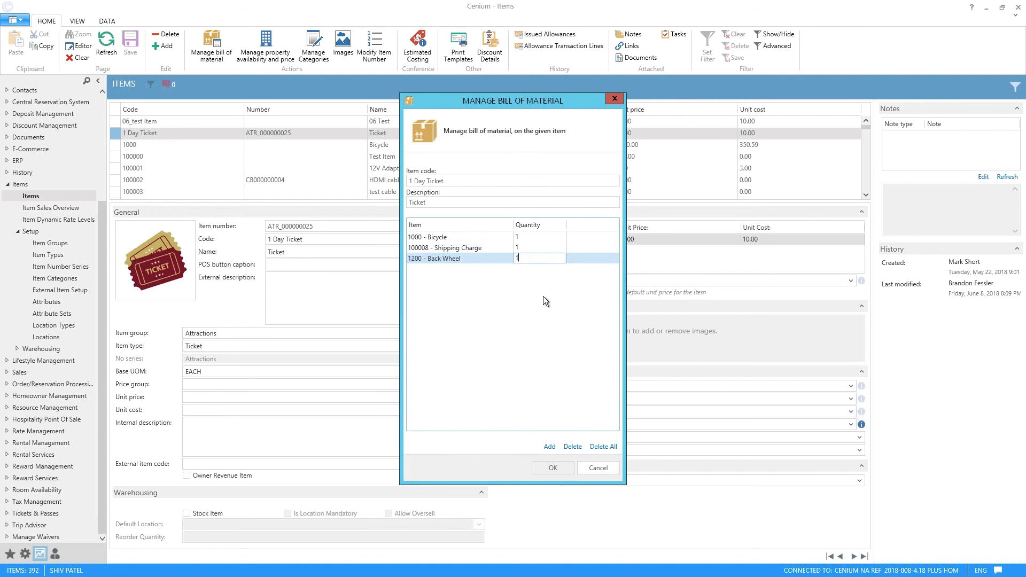
pyautogui.click(553, 467)
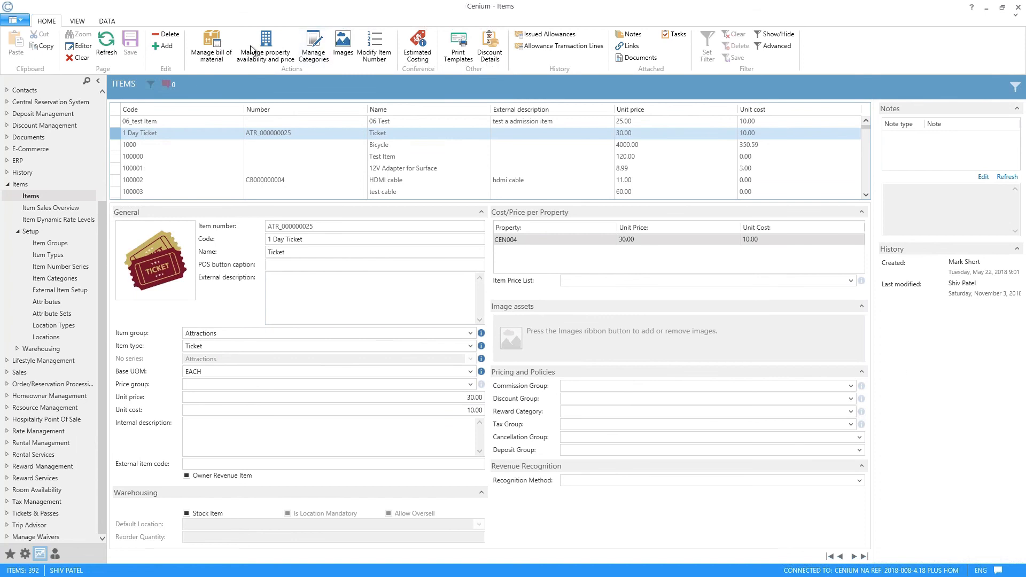
# Step: Reopen the 1 Day Ticket's bill of material to check its saved components and quantities
pyautogui.click(211, 61)
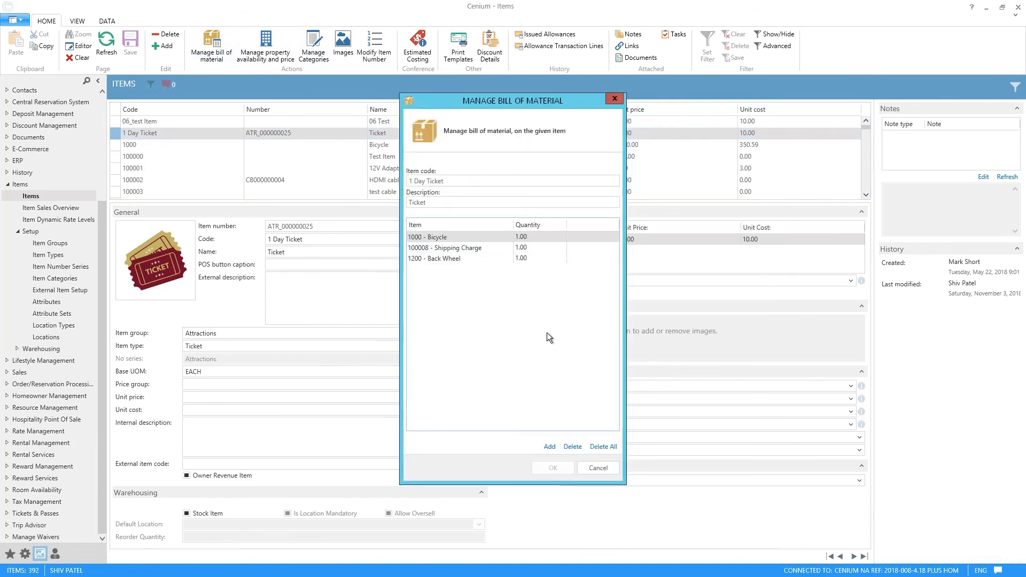
# Step: Close the bill of material, set the 1 Day Ticket's unit price for property CEN004 to 25, and save
pyautogui.moveTo(470, 100)
pyautogui.mouseDown()
pyautogui.moveTo(539, 102)
pyautogui.moveTo(450, 96)
pyautogui.mouseUp()
pyautogui.click(584, 465)
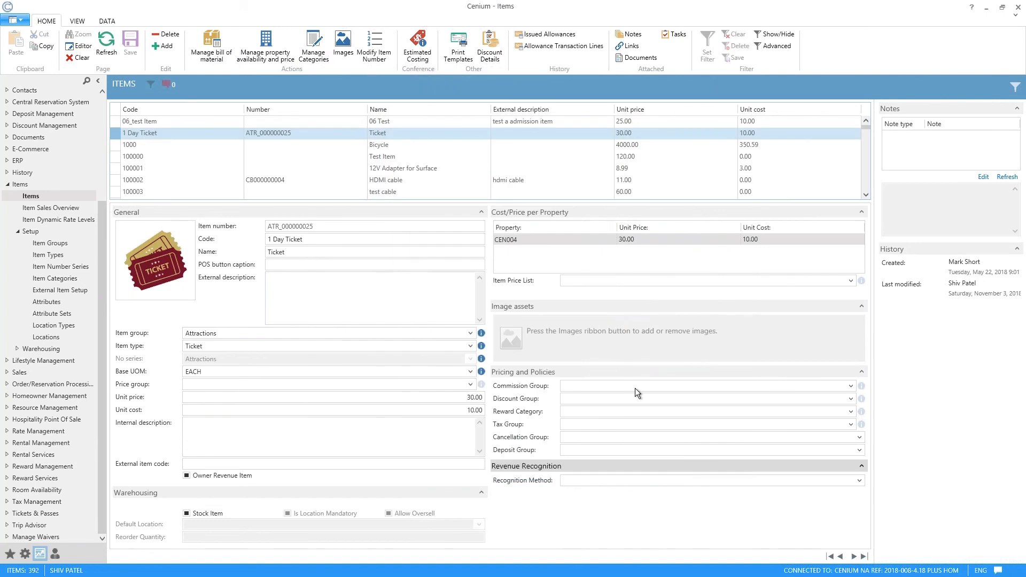
pyautogui.click(264, 60)
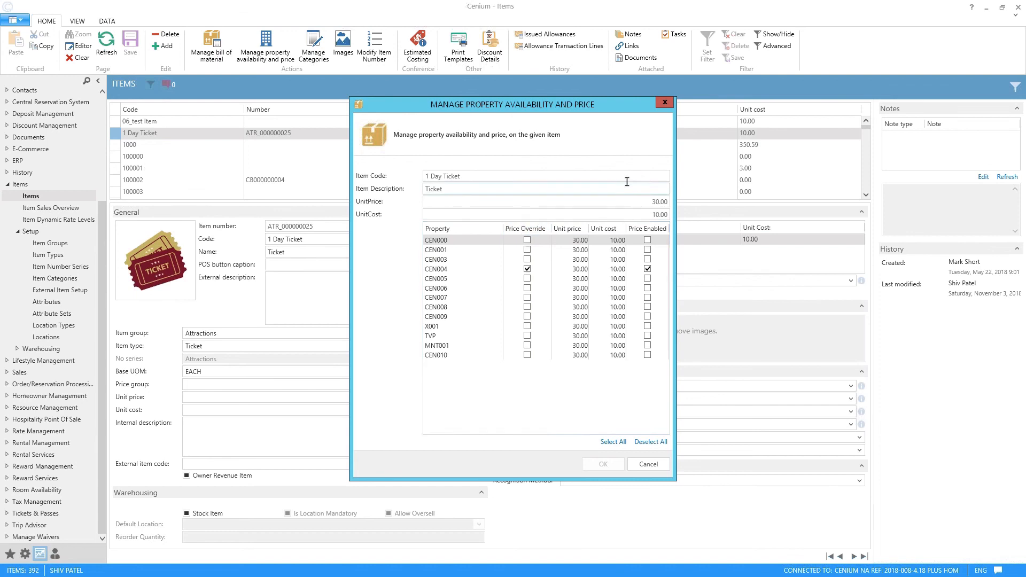
pyautogui.click(527, 260)
pyautogui.click(528, 260)
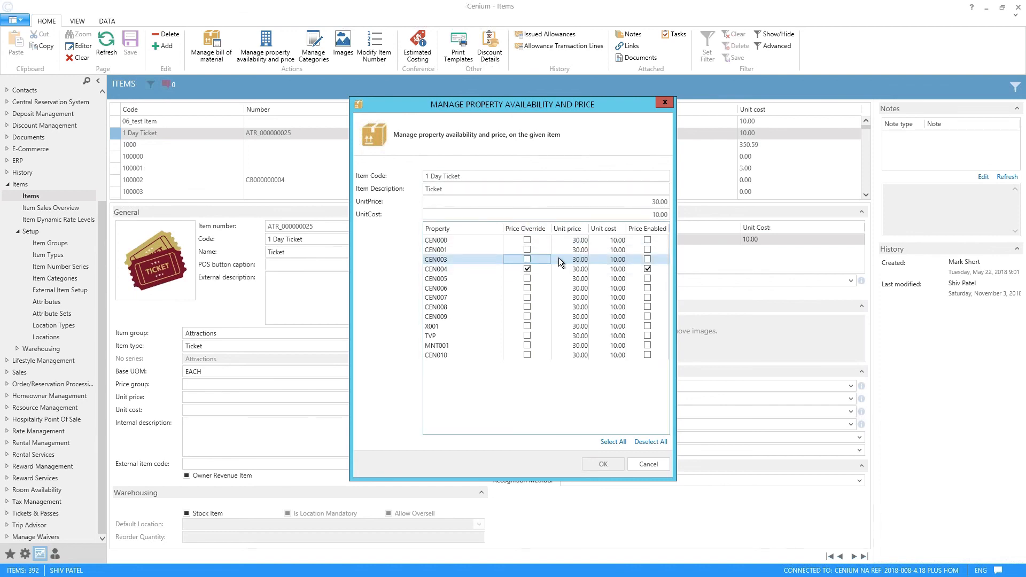
pyautogui.click(579, 269)
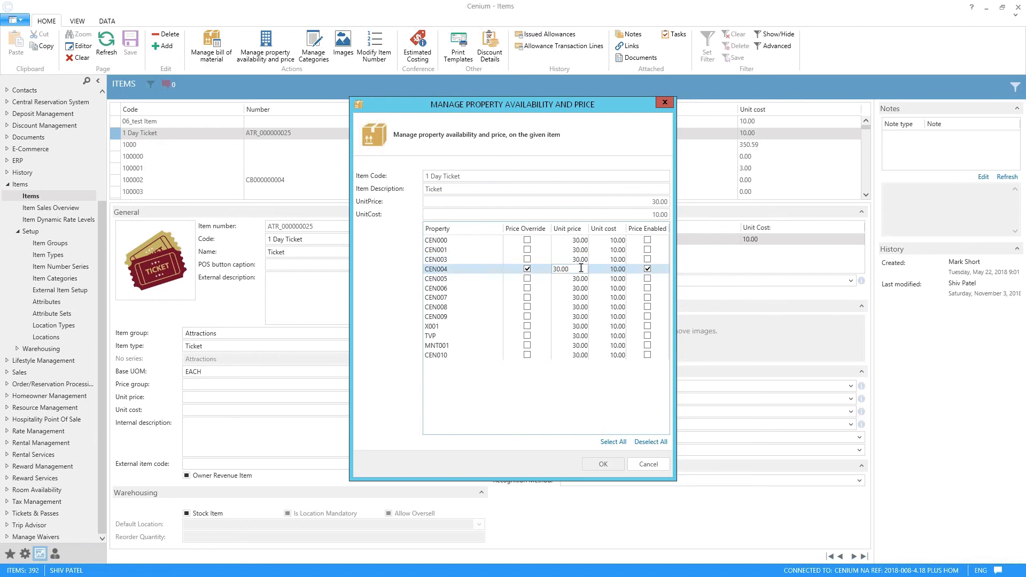
pyautogui.press('BackSpace')
pyautogui.press('BackSpace')
pyautogui.press('BackSpace')
pyautogui.press('BackSpace')
pyautogui.press('BackSpace')
pyautogui.write('25')
pyautogui.click(622, 466)
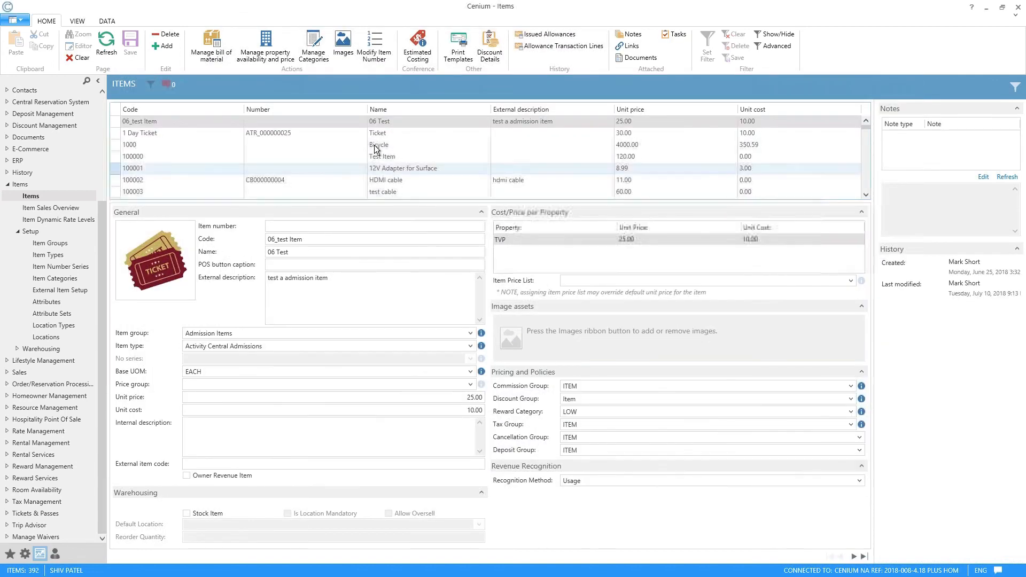
# Step: Open the categories of 06_test Item and delete its Activity Central category
pyautogui.click(314, 47)
pyautogui.click(621, 259)
pyautogui.click(582, 269)
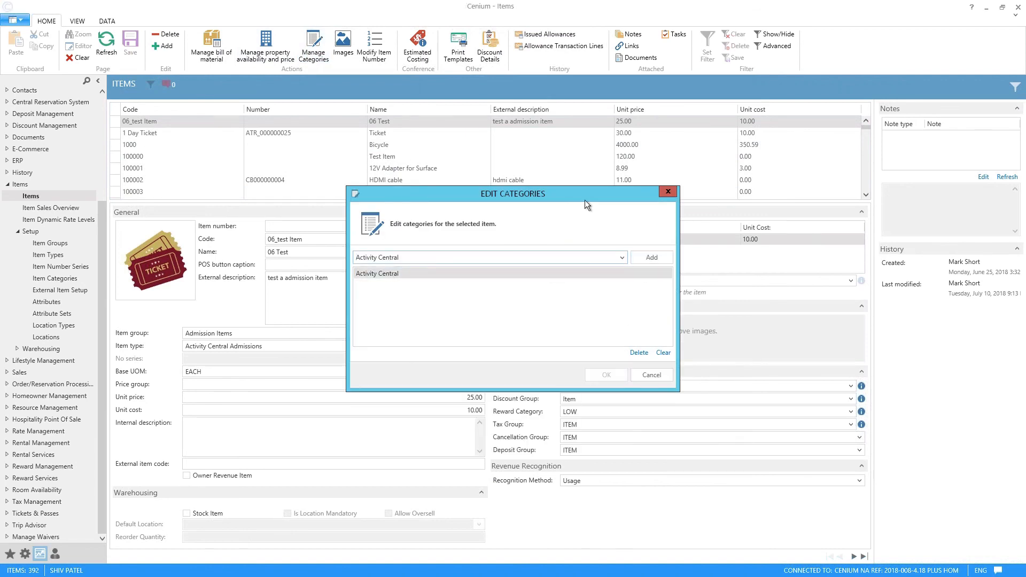
pyautogui.moveTo(604, 194)
pyautogui.mouseDown()
pyautogui.moveTo(651, 192)
pyautogui.moveTo(603, 179)
pyautogui.mouseUp()
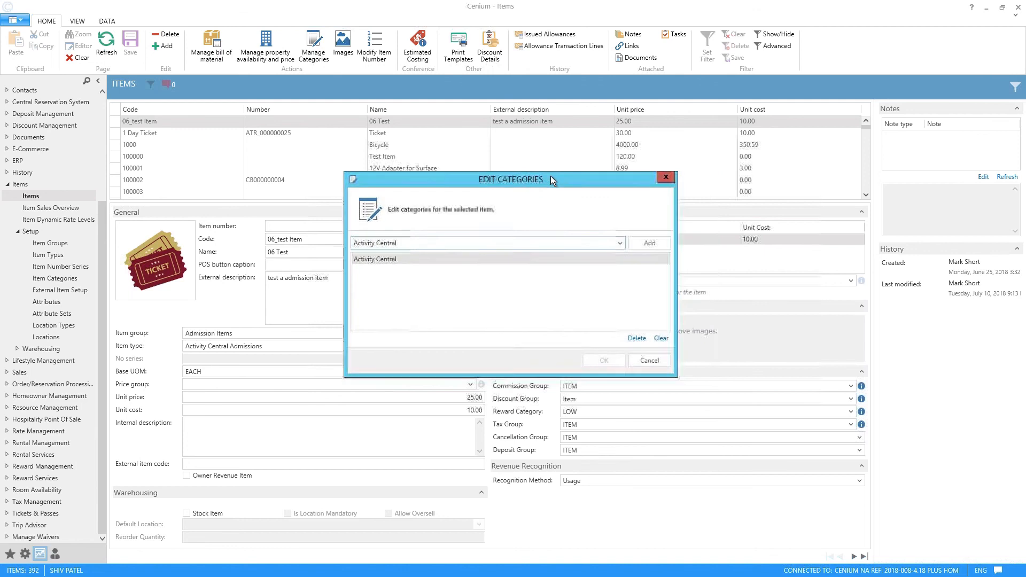
pyautogui.click(635, 337)
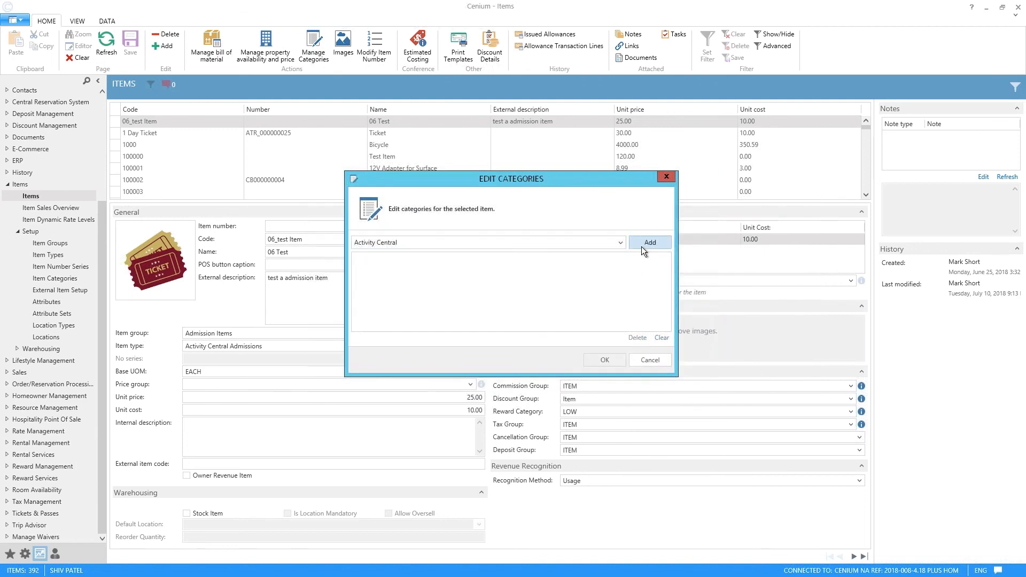
# Step: Add the Beer category to 06_test Item and save the category changes
pyautogui.click(619, 244)
pyautogui.scroll(-4, 512, 323)
pyautogui.scroll(4, 473, 294)
pyautogui.click(422, 261)
pyautogui.click(641, 243)
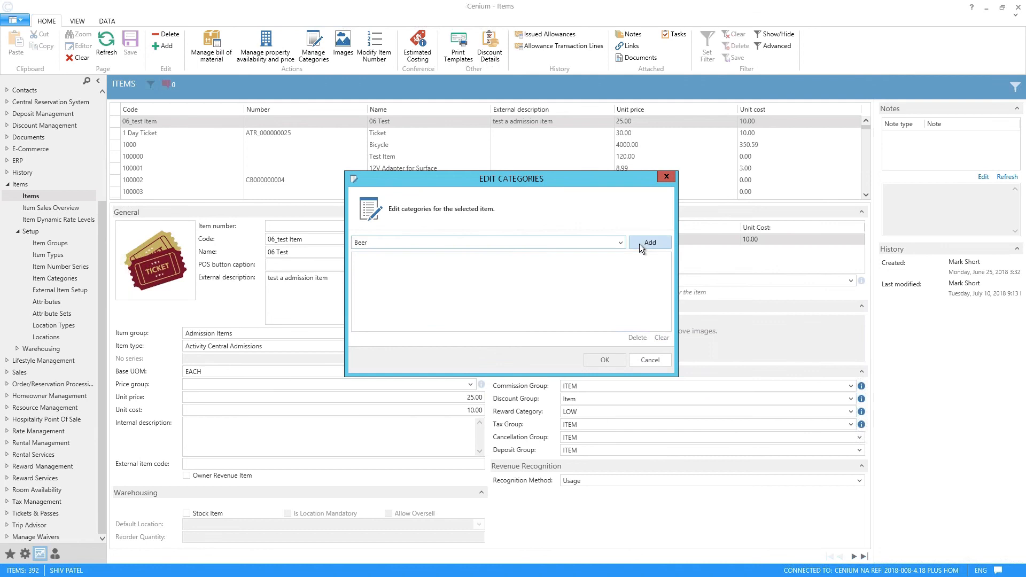
pyautogui.click(613, 359)
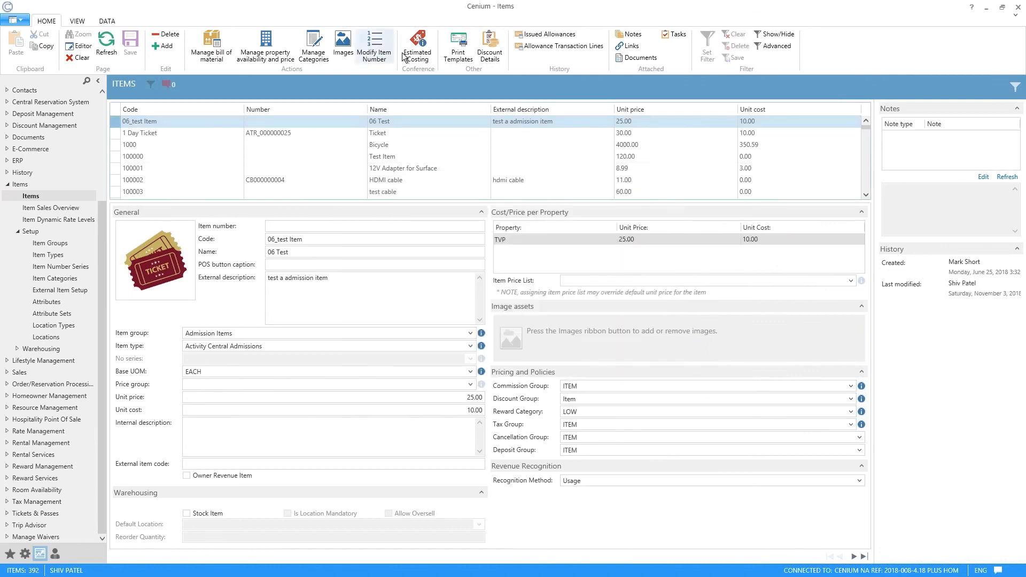
# Step: Check the saved categories of 06_test Item, then view its image assets window and close it
pyautogui.click(314, 47)
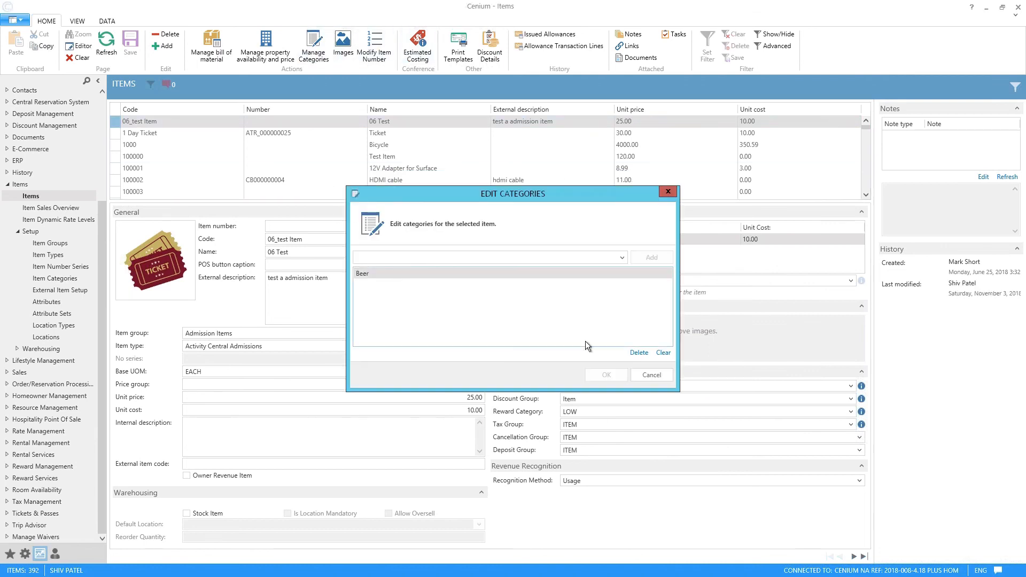
pyautogui.click(655, 375)
pyautogui.click(344, 40)
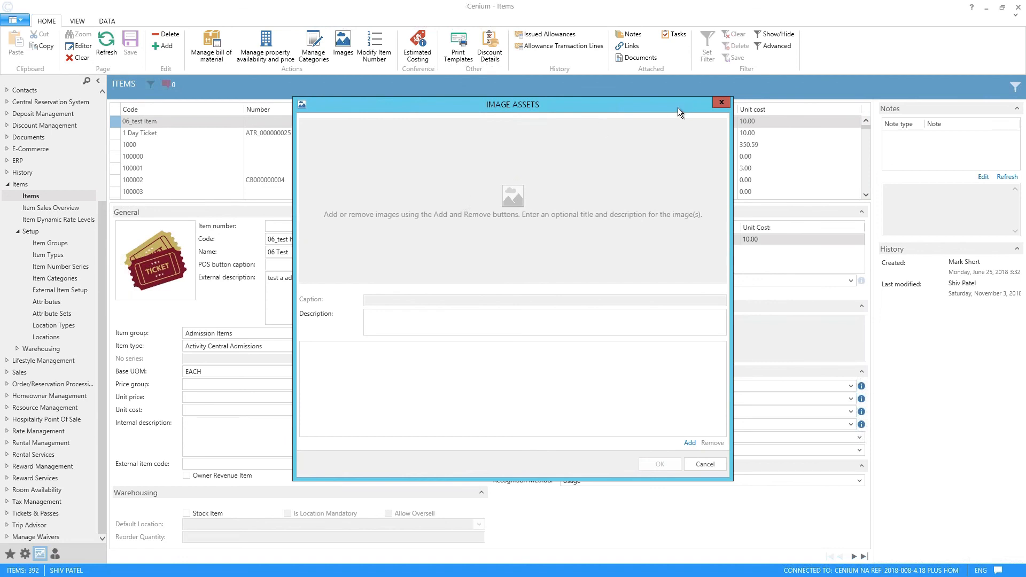
pyautogui.click(720, 102)
# Step: Add estimated costing to 06_test Item for property CEN004 with unit cost 2 and post inventory adjustment enabled, and save
pyautogui.click(428, 63)
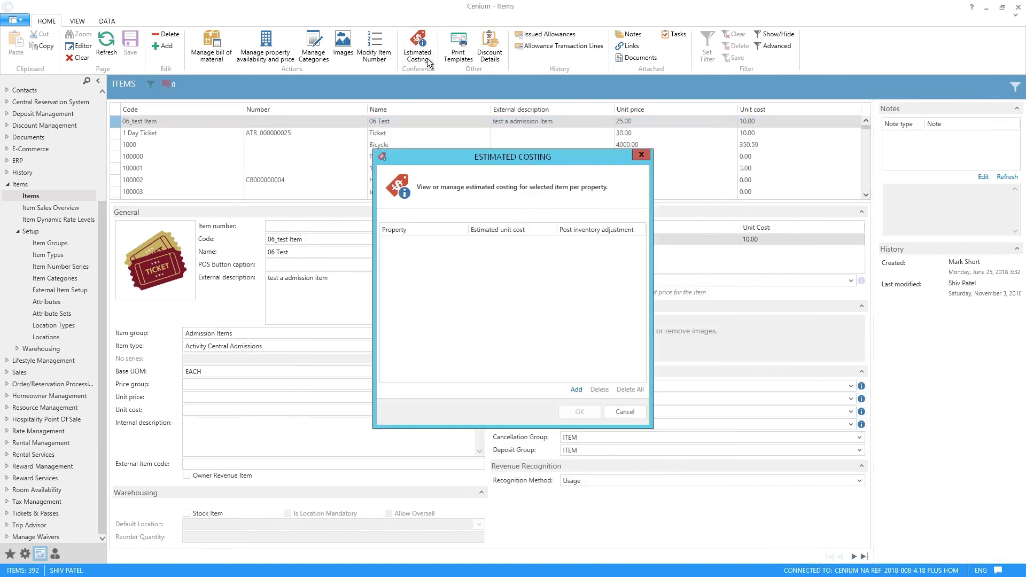
pyautogui.click(576, 389)
pyautogui.click(440, 239)
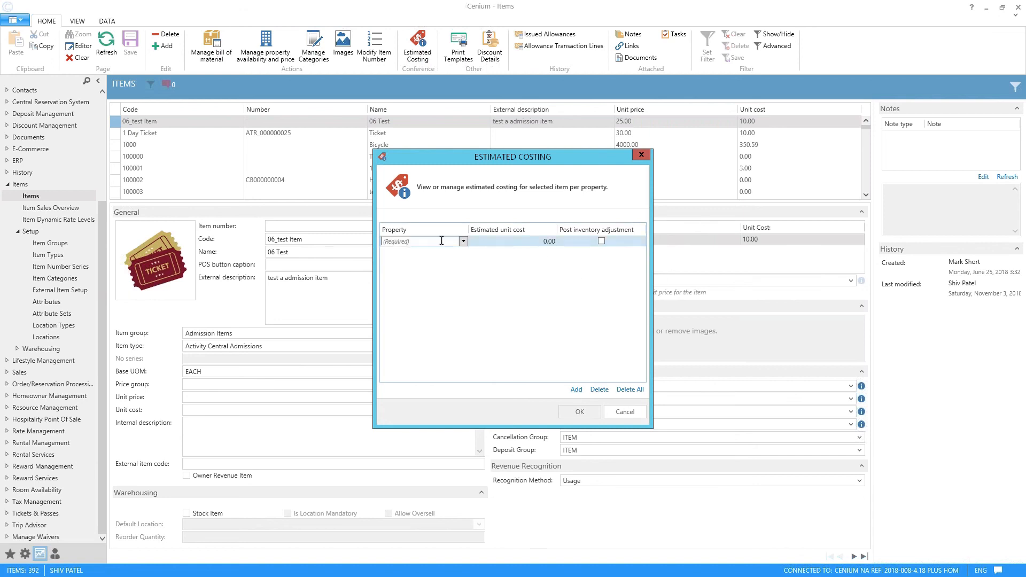
pyautogui.click(462, 241)
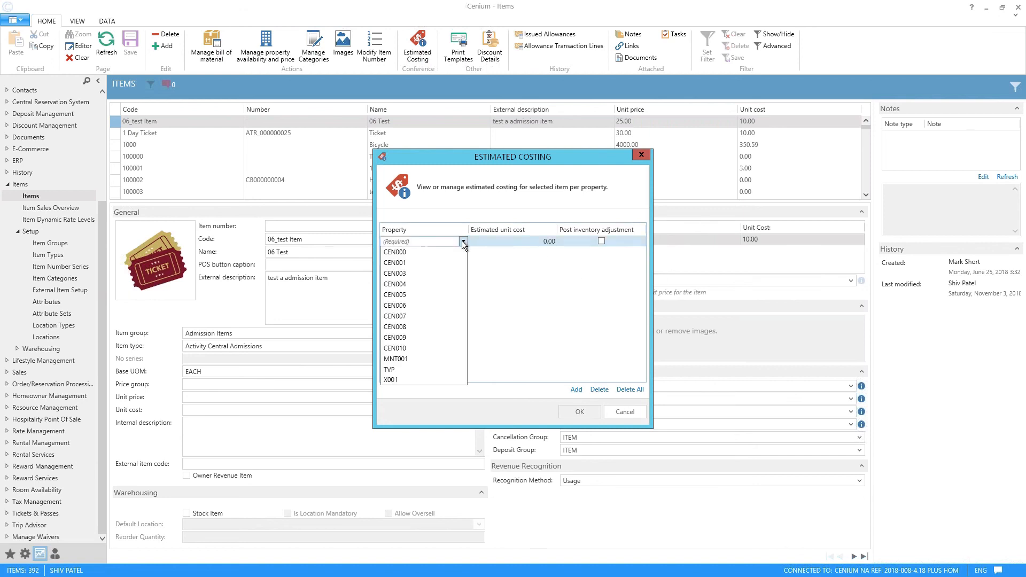
pyautogui.click(430, 284)
pyautogui.click(525, 242)
pyautogui.moveTo(530, 241); pyautogui.dragTo(422, 231)
pyautogui.press('BackSpace')
pyautogui.write('2')
pyautogui.click(602, 241)
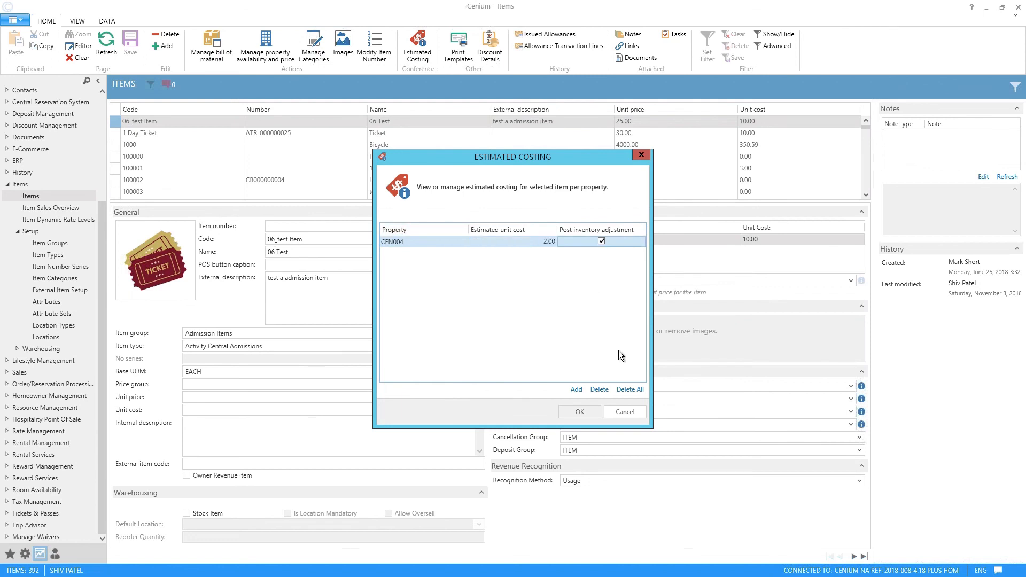
pyautogui.click(575, 412)
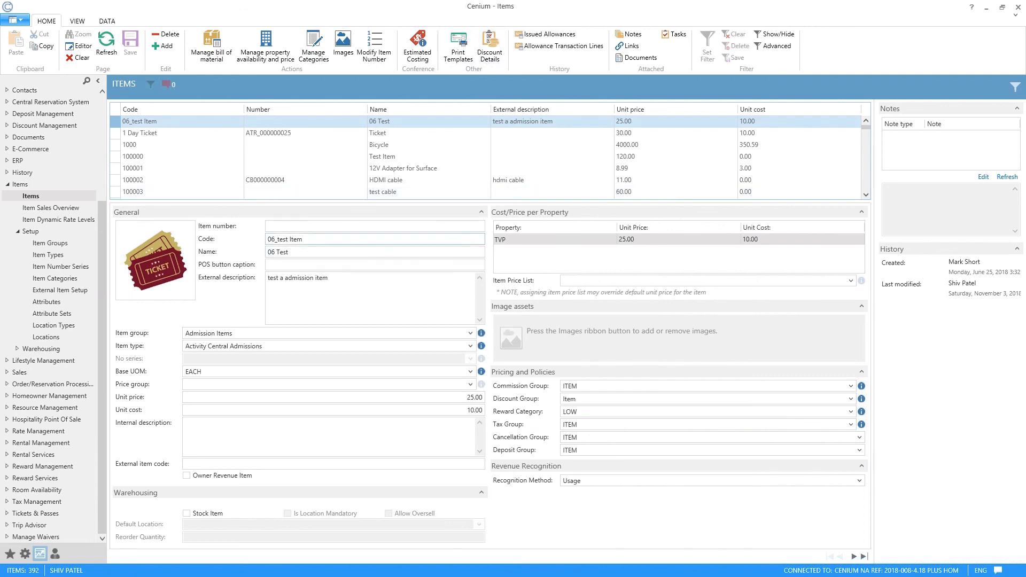
# Step: Review the valid discount lines related to 06_test Item and close the discount details
pyautogui.click(477, 227)
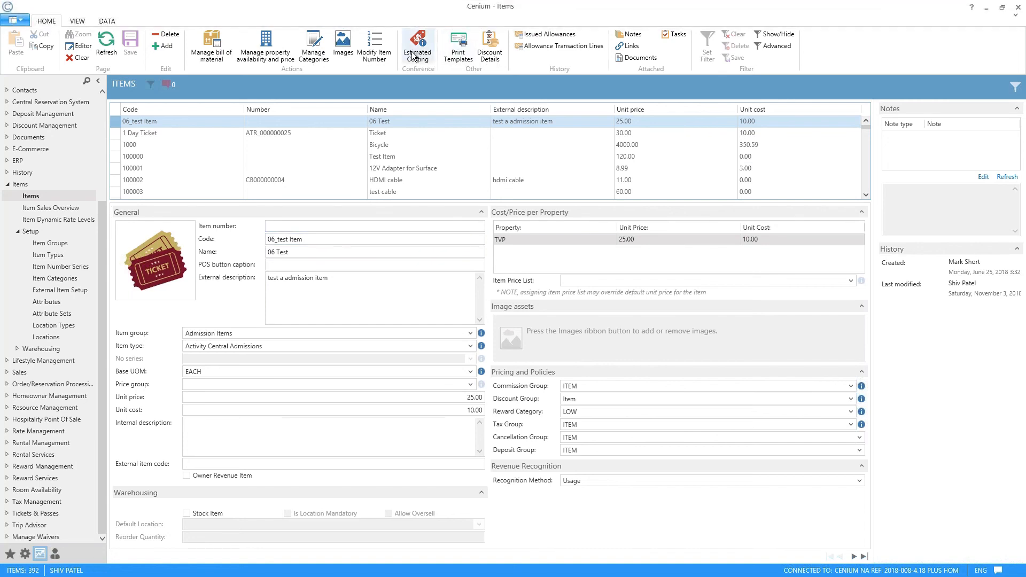
pyautogui.click(480, 61)
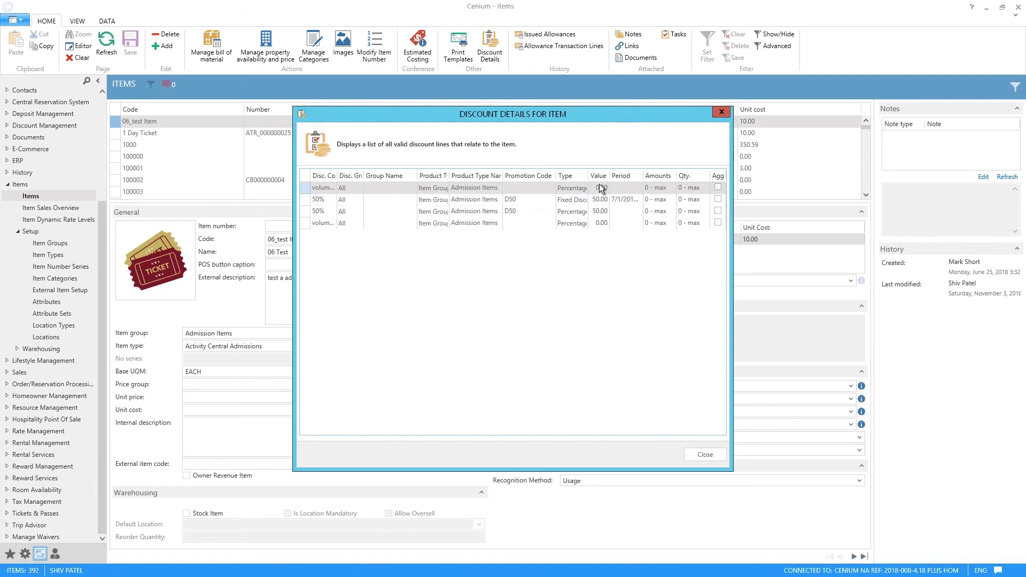
pyautogui.moveTo(610, 175)
pyautogui.mouseDown()
pyautogui.moveTo(626, 175)
pyautogui.moveTo(615, 175)
pyautogui.mouseUp()
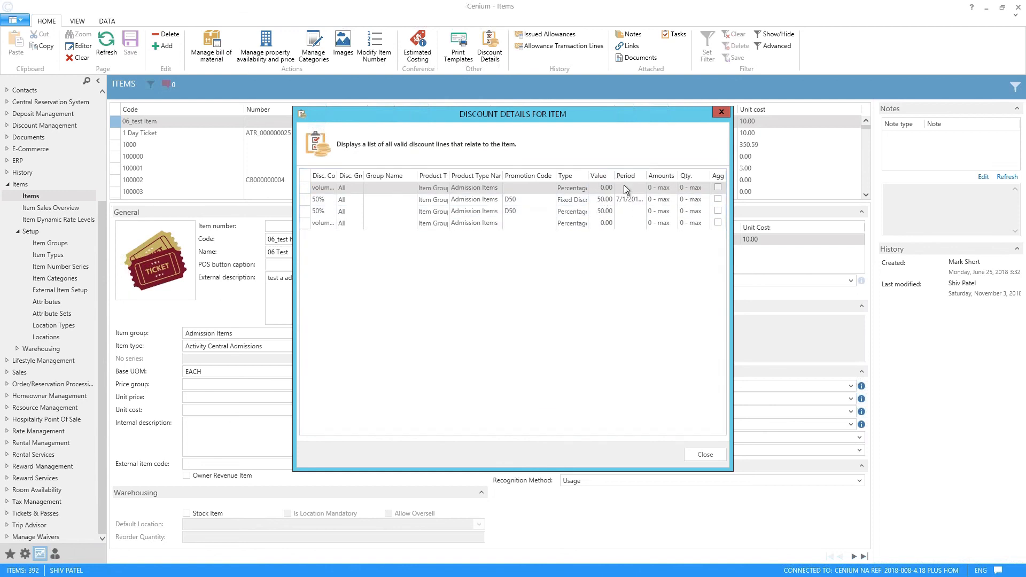
pyautogui.click(721, 112)
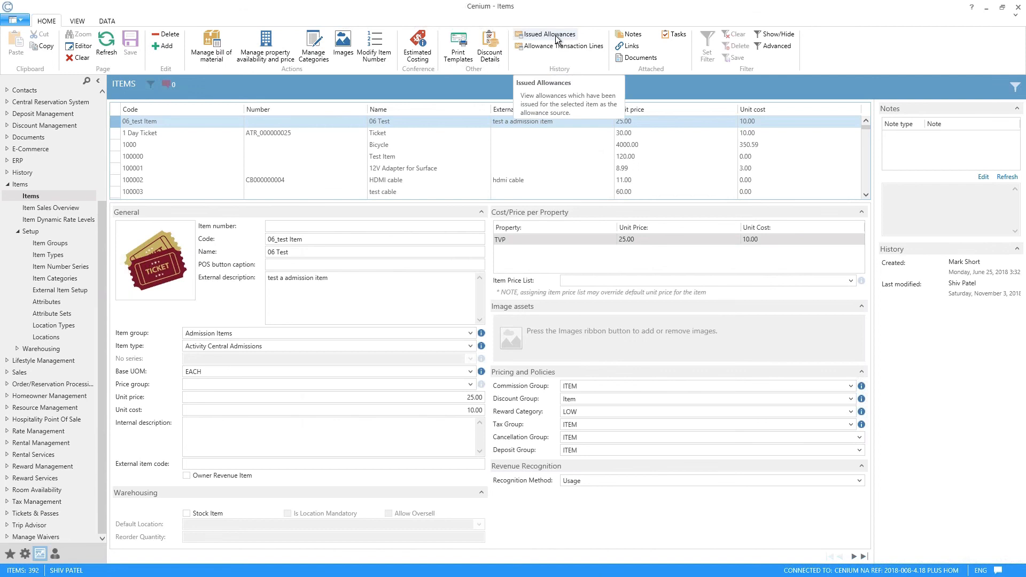
# Step: View the issued allowances and the allowance transaction lines of 06_test Item, closing each window
pyautogui.click(556, 36)
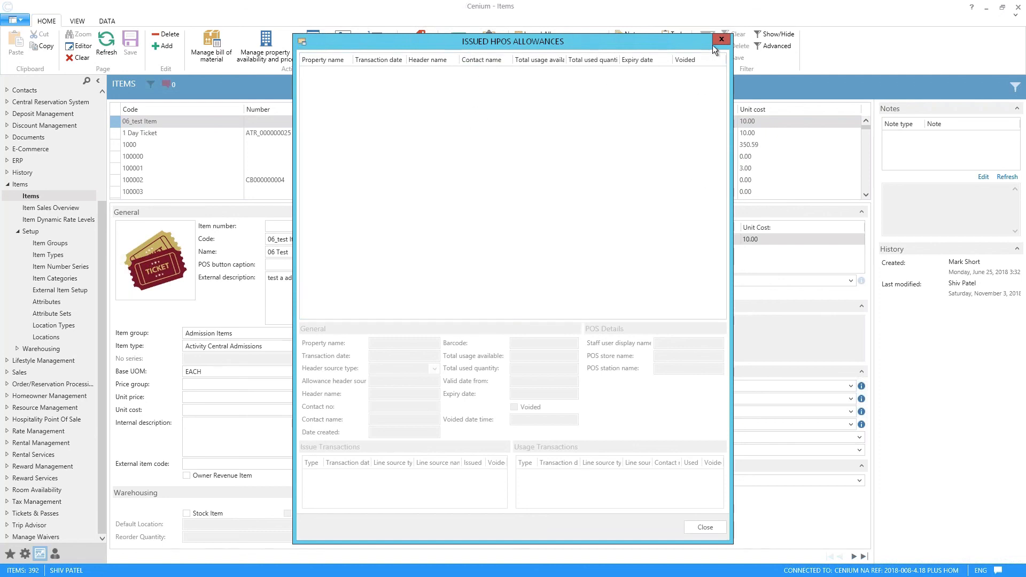
pyautogui.click(725, 41)
pyautogui.click(554, 49)
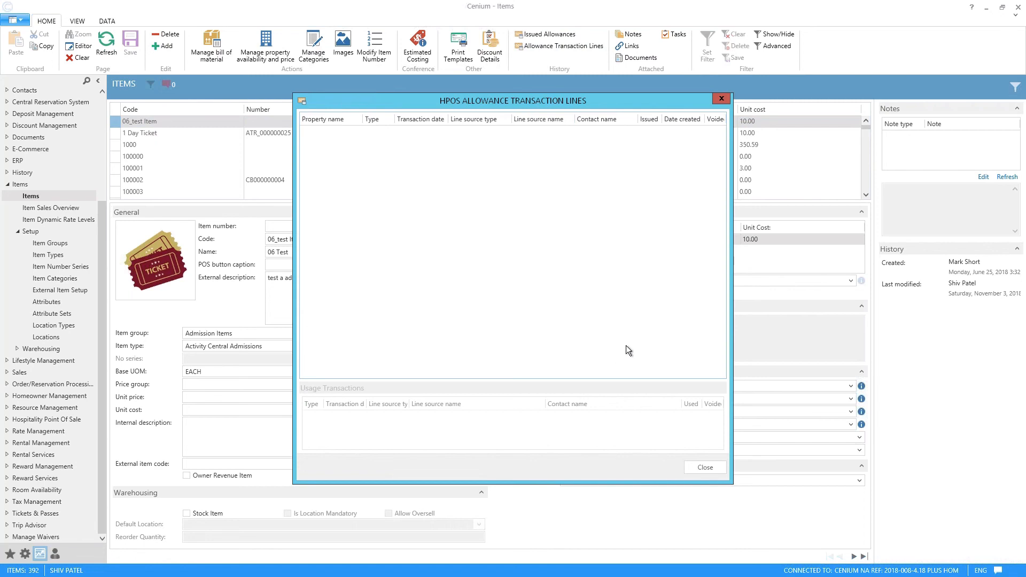
pyautogui.click(722, 100)
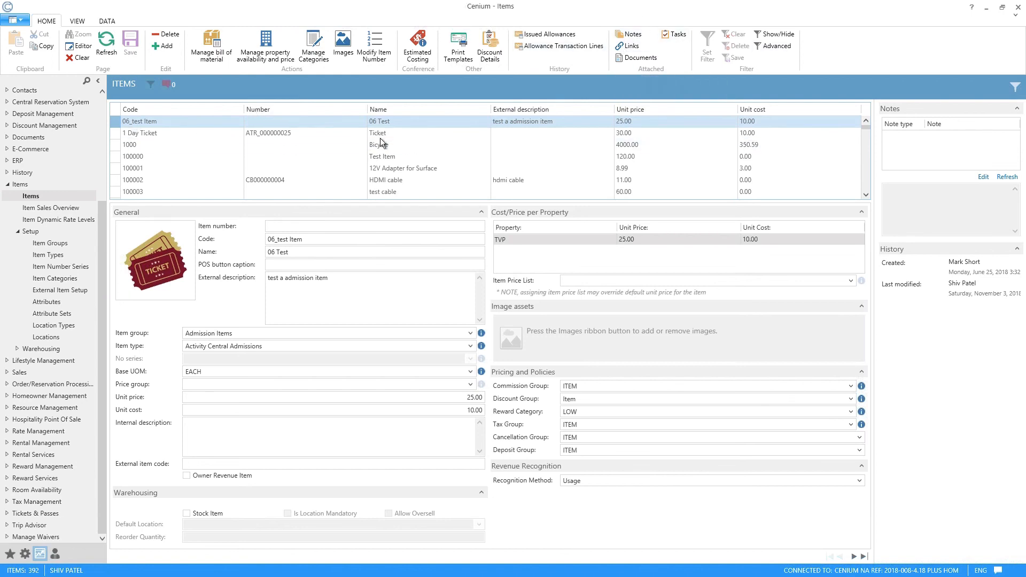
# Step: Show the filter fields for the item list and filter by the keyword "smart" to find Smart Water
pyautogui.scroll(-10, 409, 161)
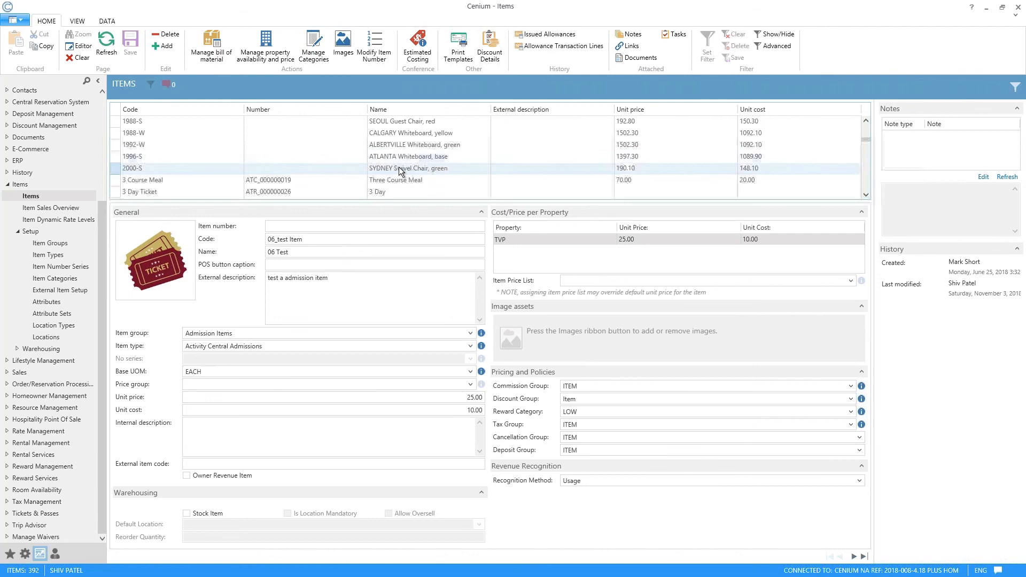
pyautogui.scroll(-8, 399, 168)
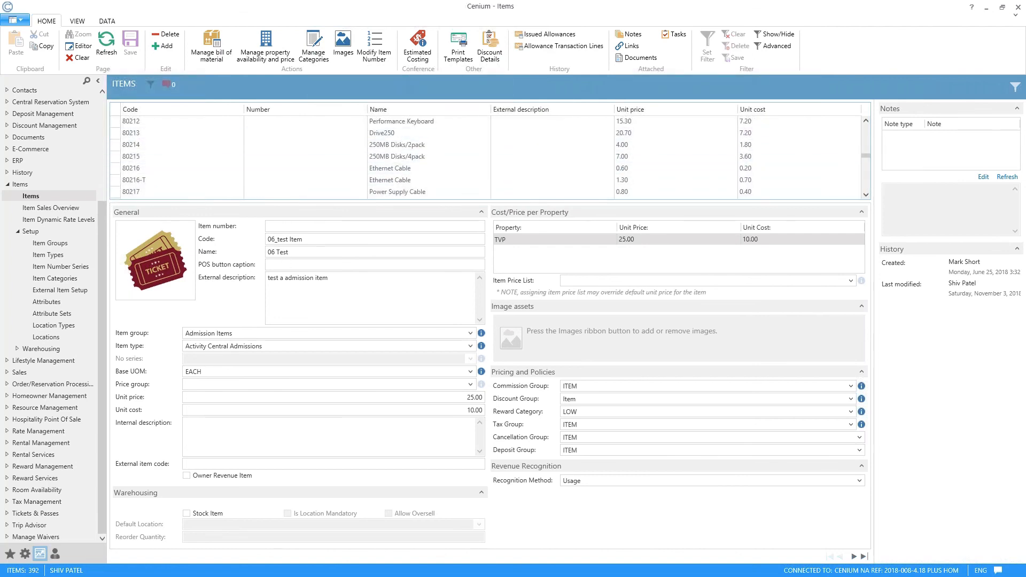
pyautogui.scroll(-10, 252, 163)
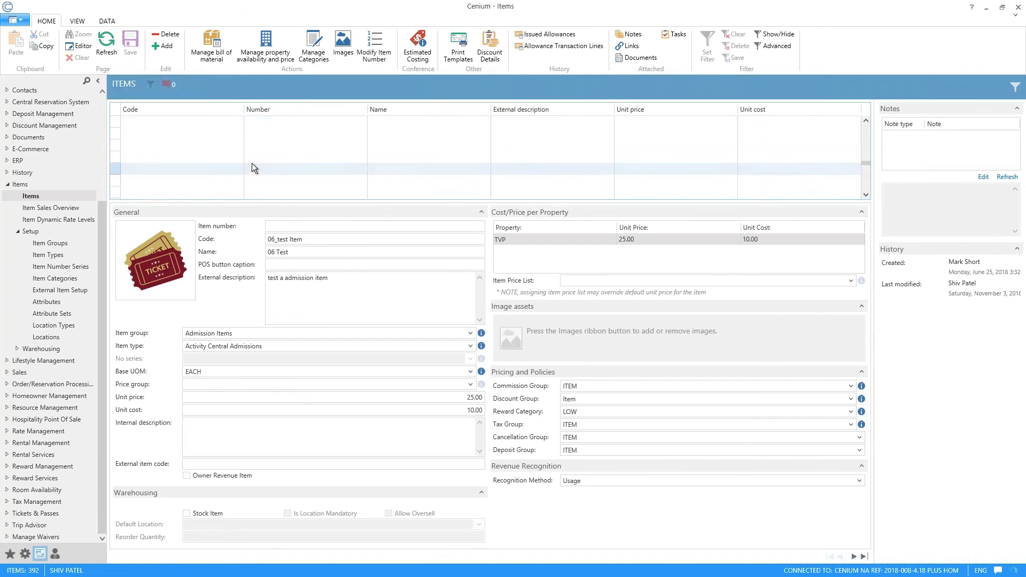
pyautogui.click(1015, 87)
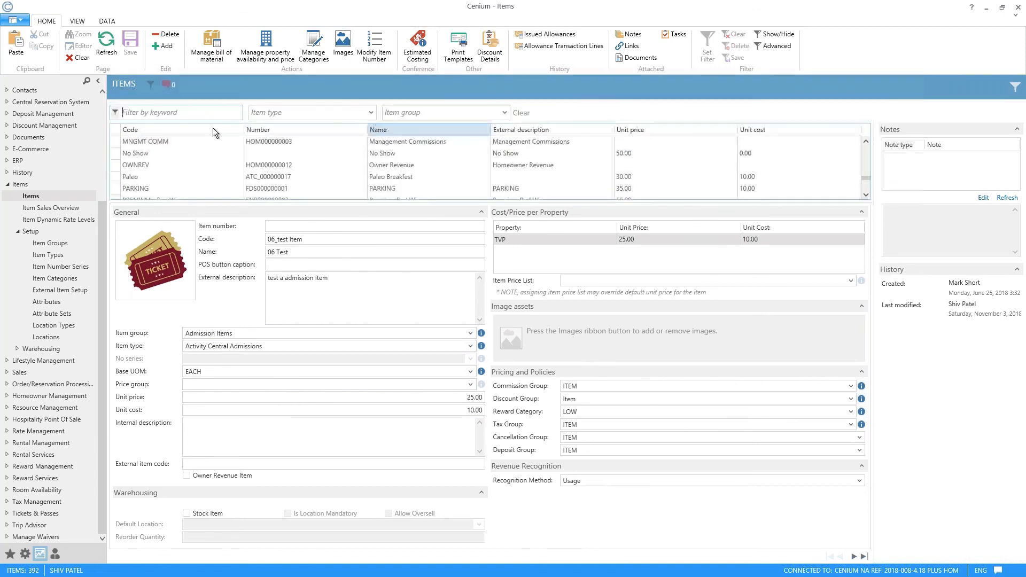
pyautogui.click(211, 118)
pyautogui.write('smart')
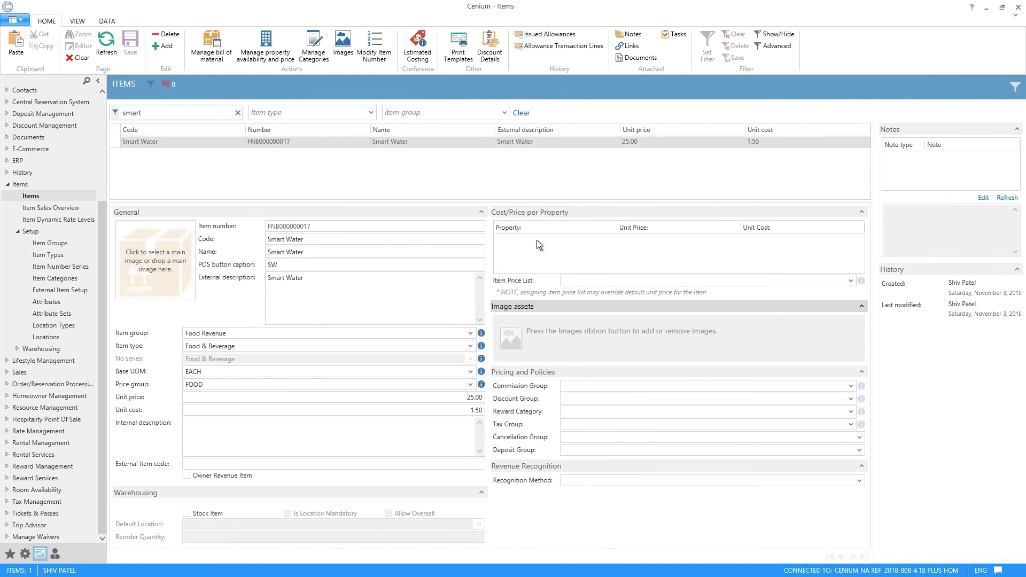
# Step: Change the Smart Water item's item group to PIZZA and save the item
pyautogui.click(467, 335)
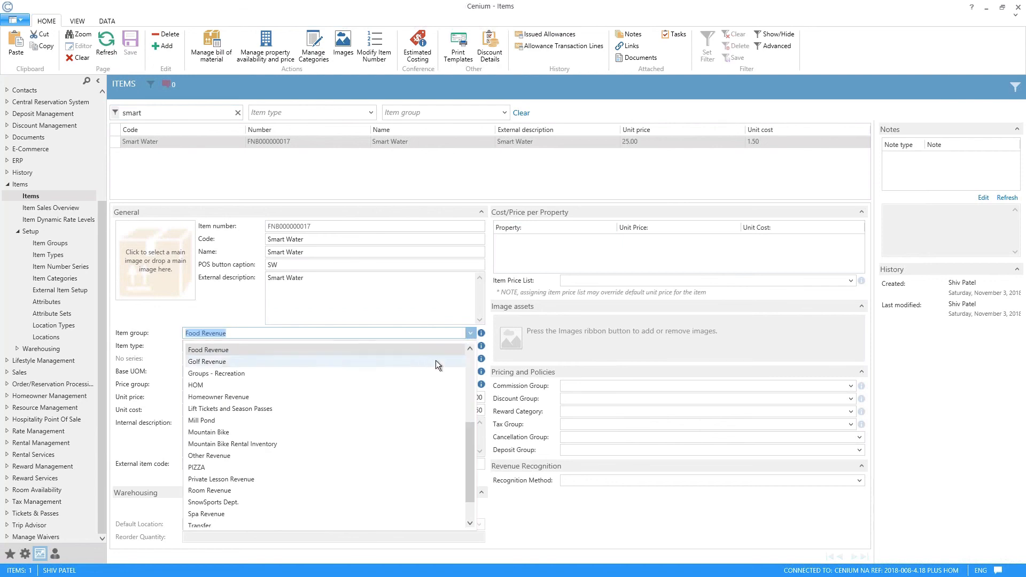
pyautogui.click(470, 349)
pyautogui.click(469, 349)
pyautogui.click(470, 349)
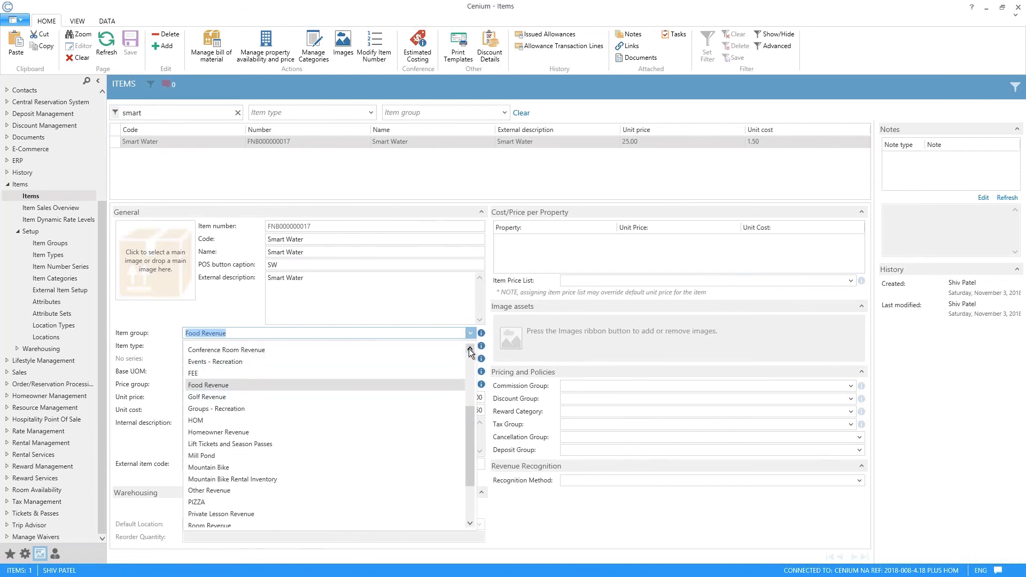
pyautogui.click(205, 500)
pyautogui.click(216, 288)
pyautogui.click(141, 47)
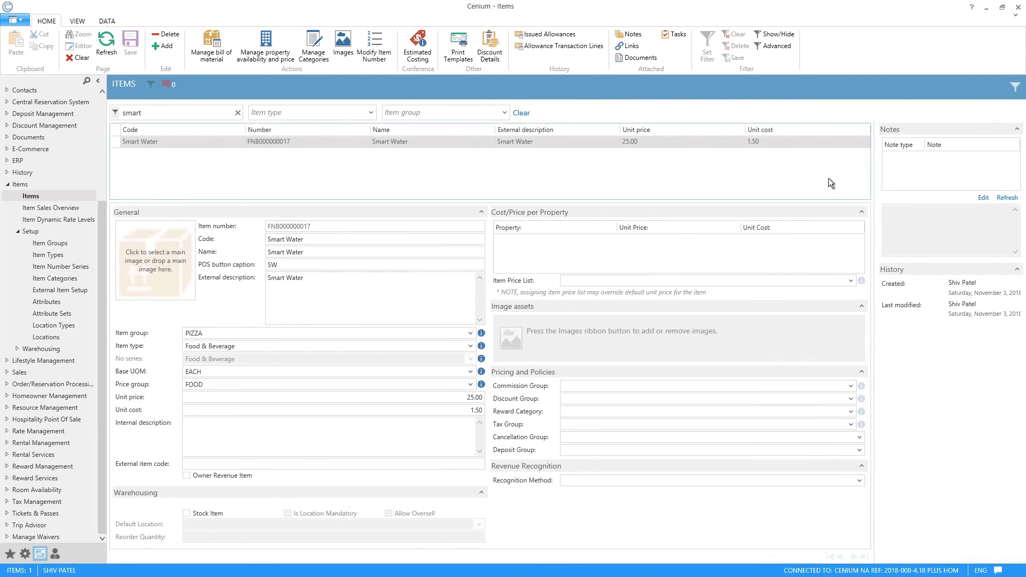
# Step: View the Item Sales Overview, then open the Item Dynamic Rate Levels page
pyautogui.click(63, 208)
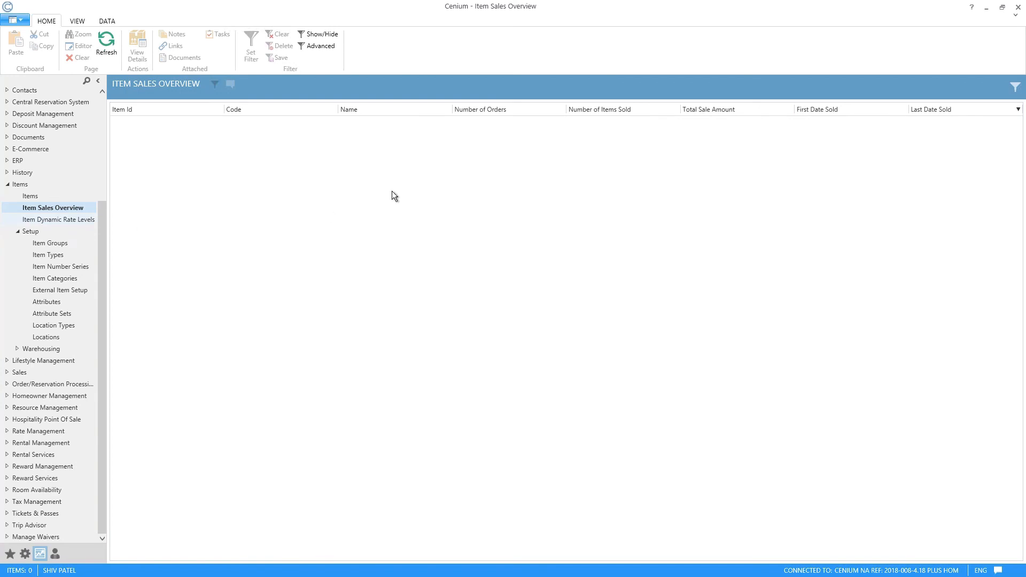
pyautogui.click(43, 224)
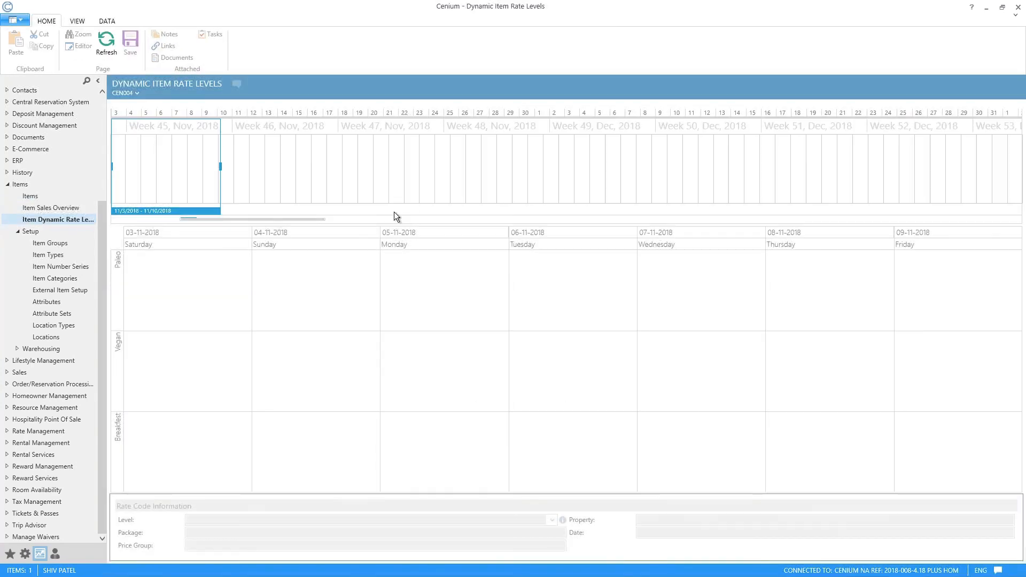